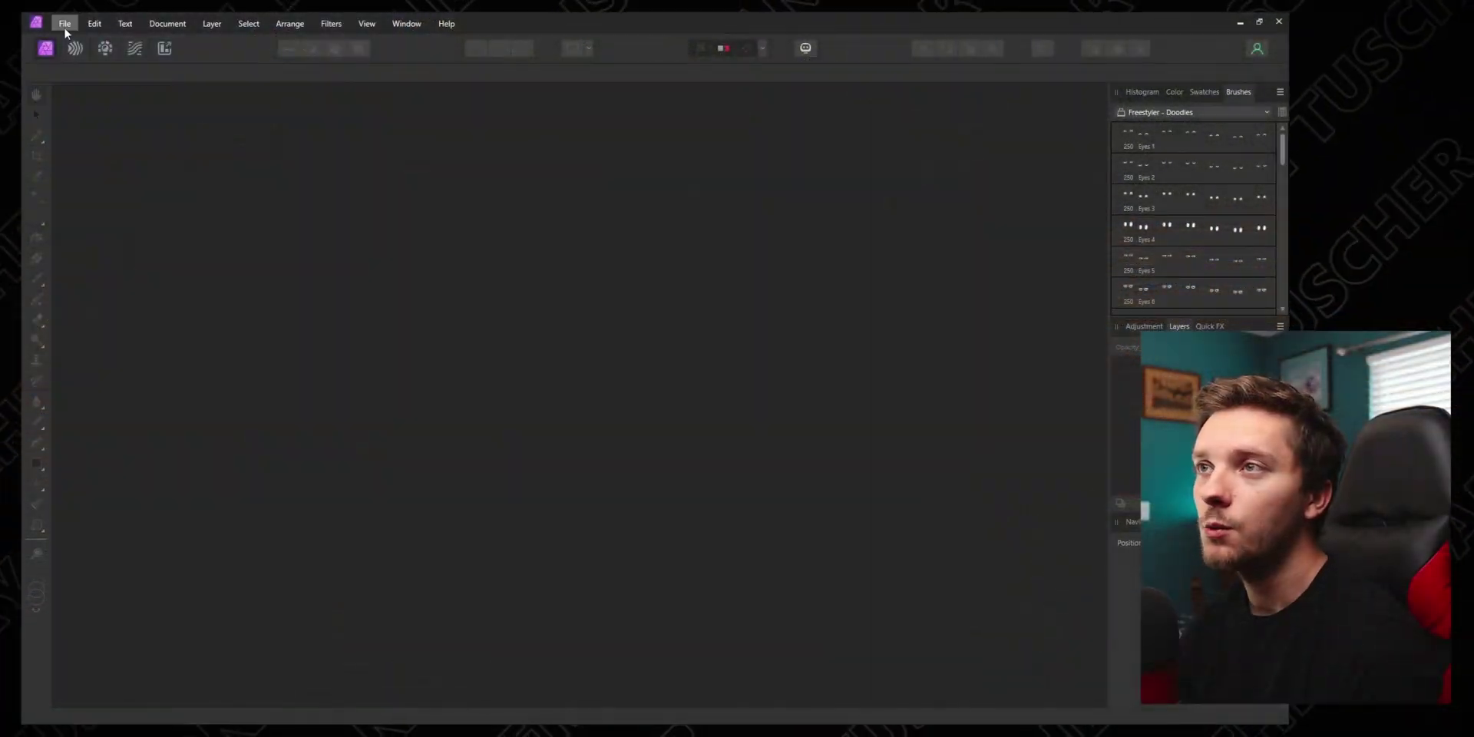
# Step: Open the File menu in the empty Affinity Photo 2 workspace
pyautogui.click(65, 29)
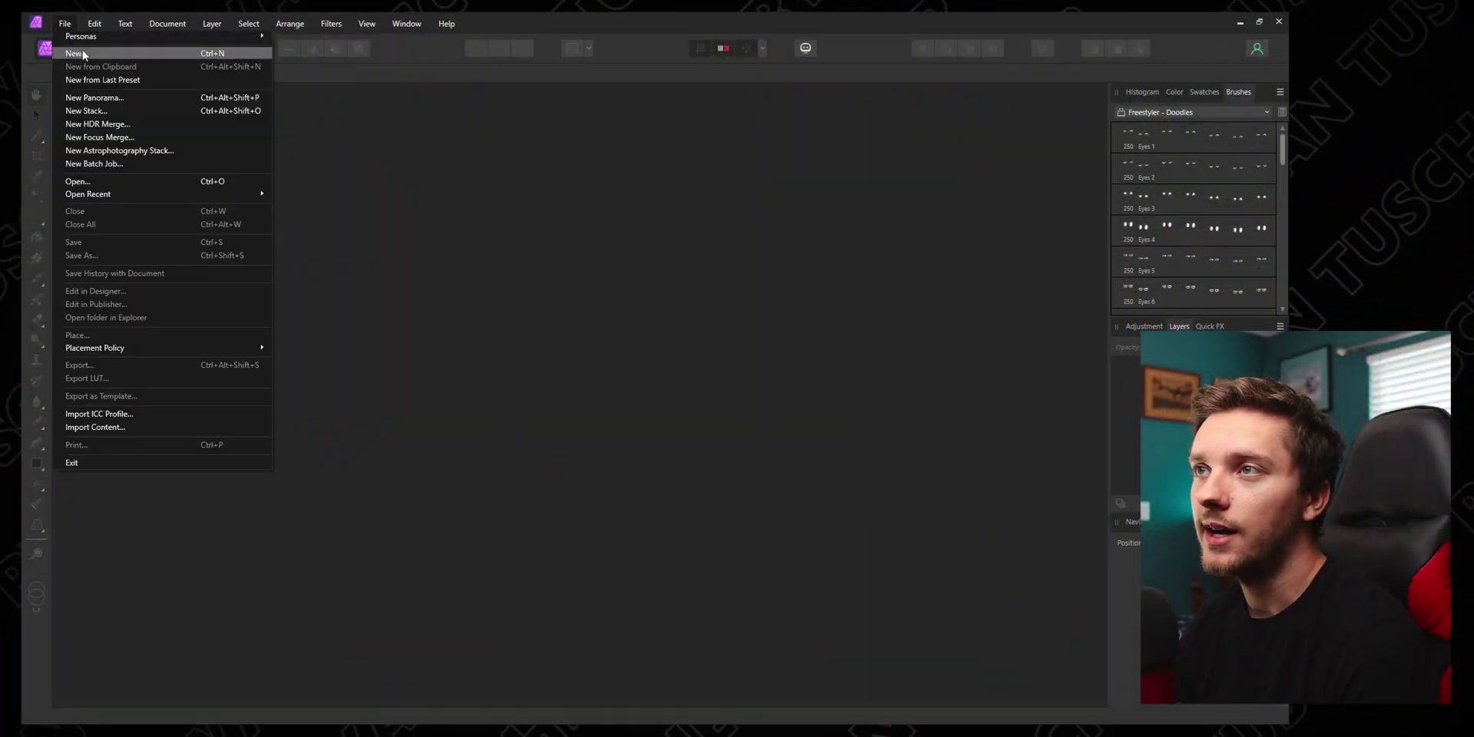
# Step: Start a new document and switch to the Account page listing My add-ons
pyautogui.click(85, 56)
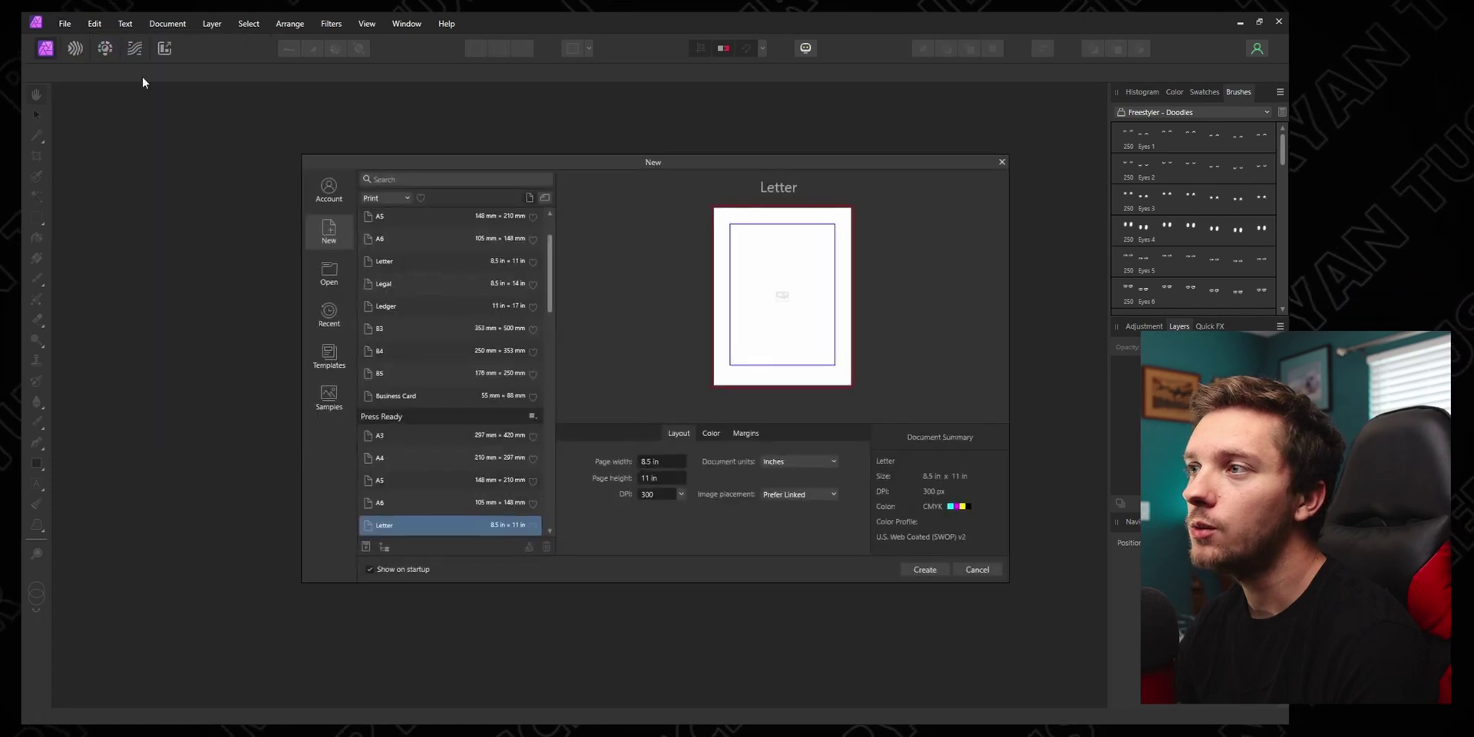
pyautogui.click(331, 193)
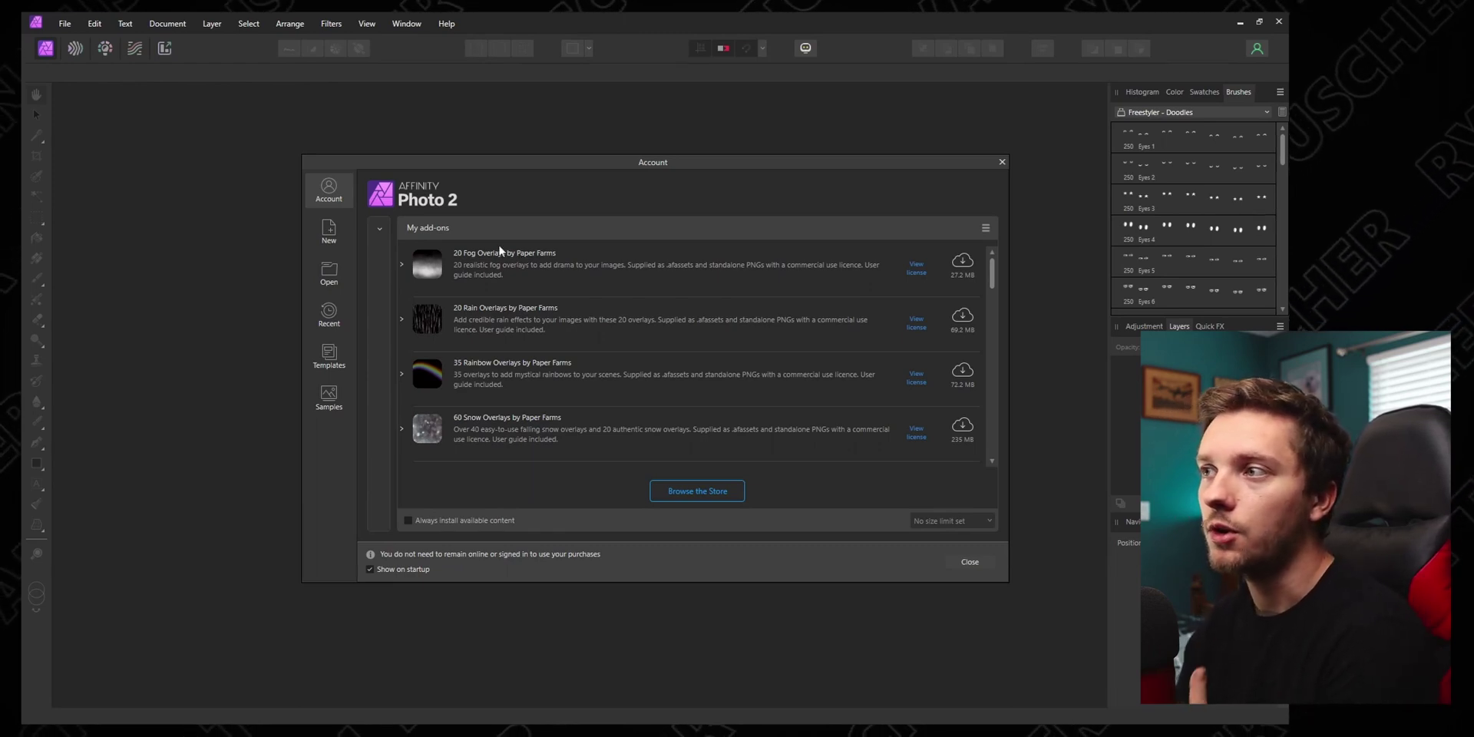
# Step: Download and install the Blast Powder Brushes and ChalkDust brush packs
pyautogui.scroll(-5, 890, 374)
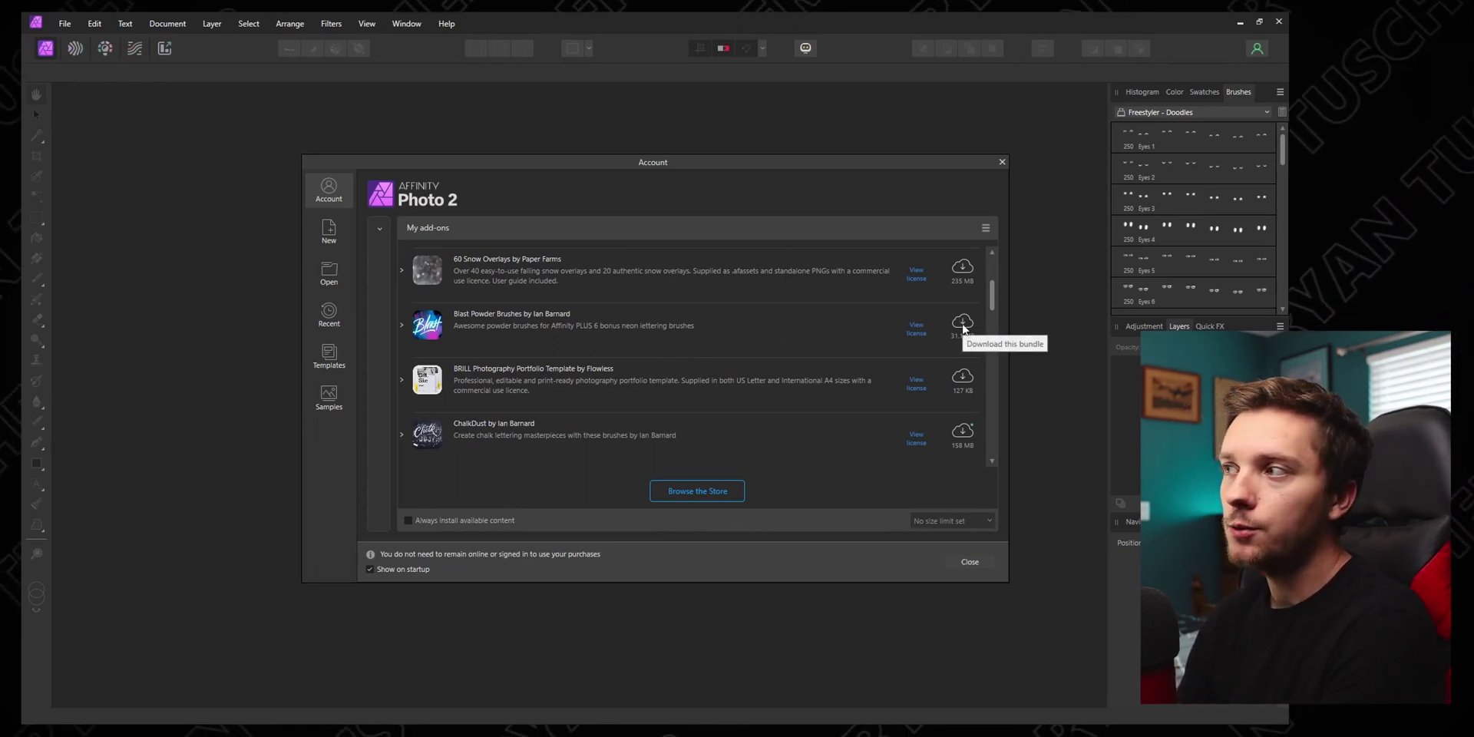
pyautogui.click(963, 324)
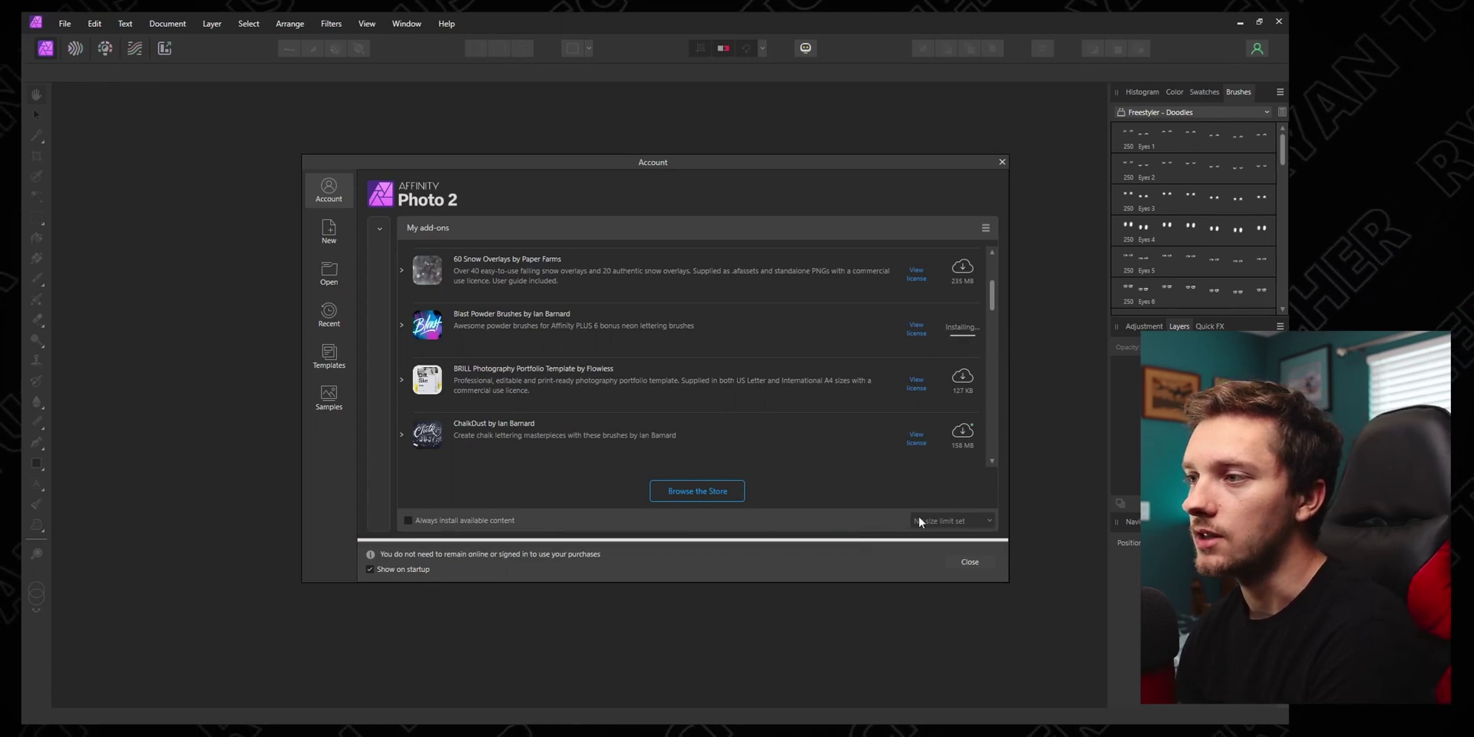
pyautogui.scroll(-2, 779, 358)
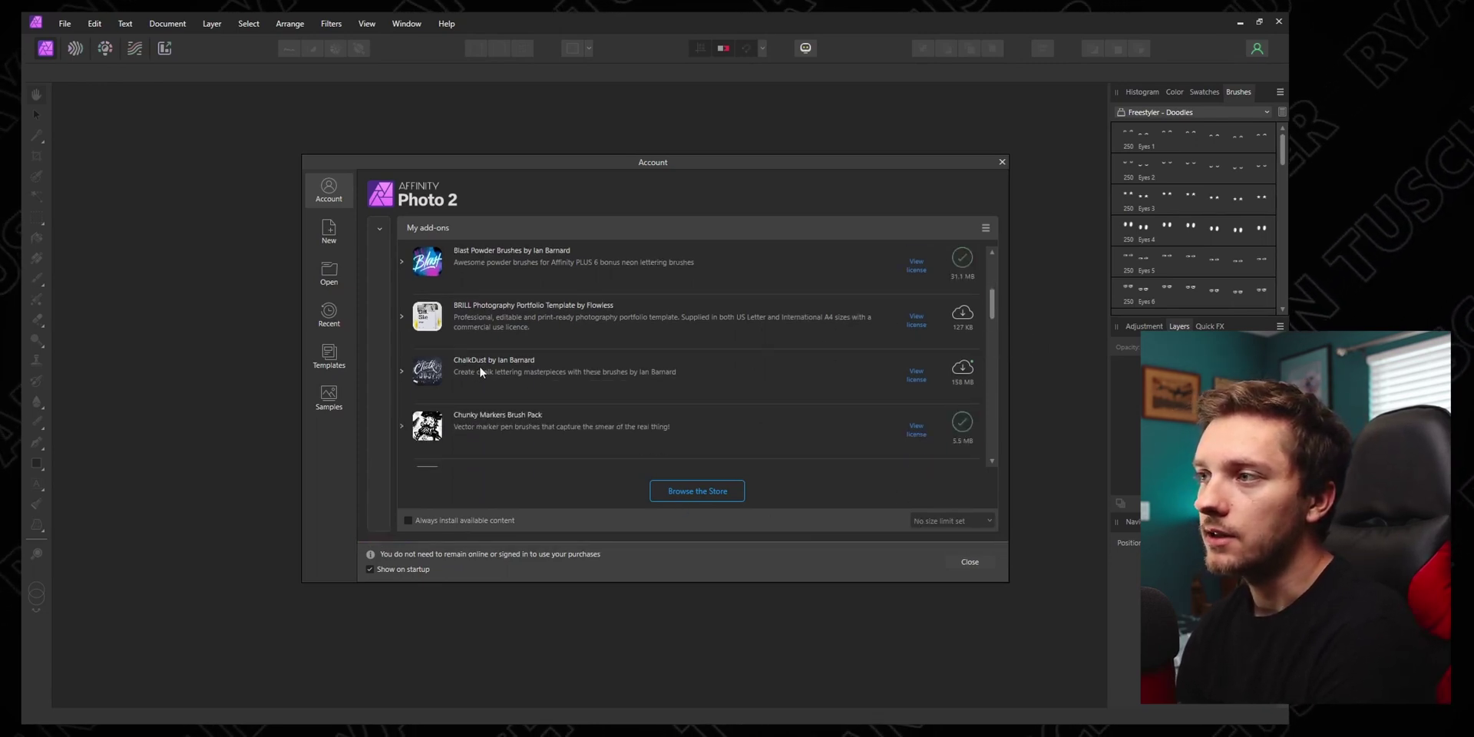
pyautogui.click(963, 370)
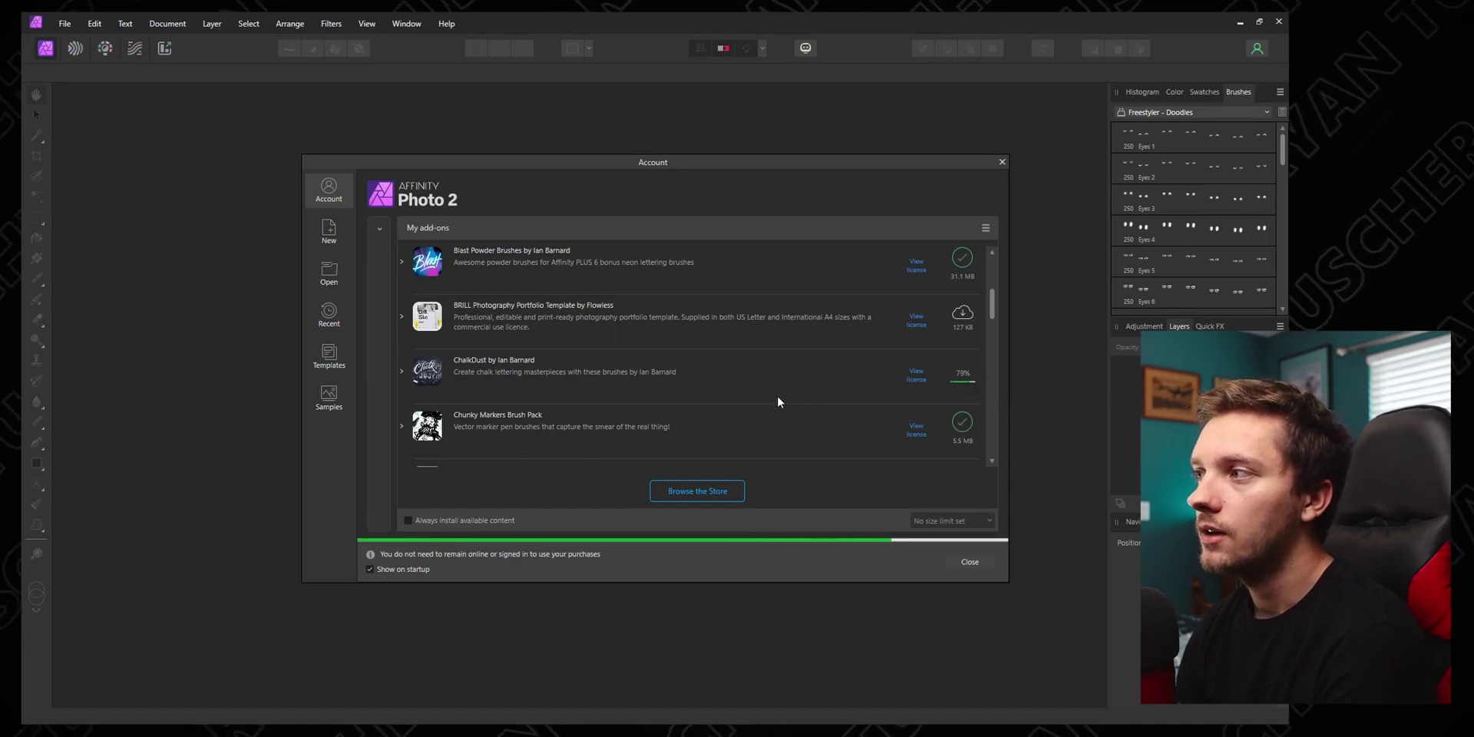
# Step: Install the Splat! Illustration Kit, then close the Account dialog
pyautogui.scroll(-5, 776, 401)
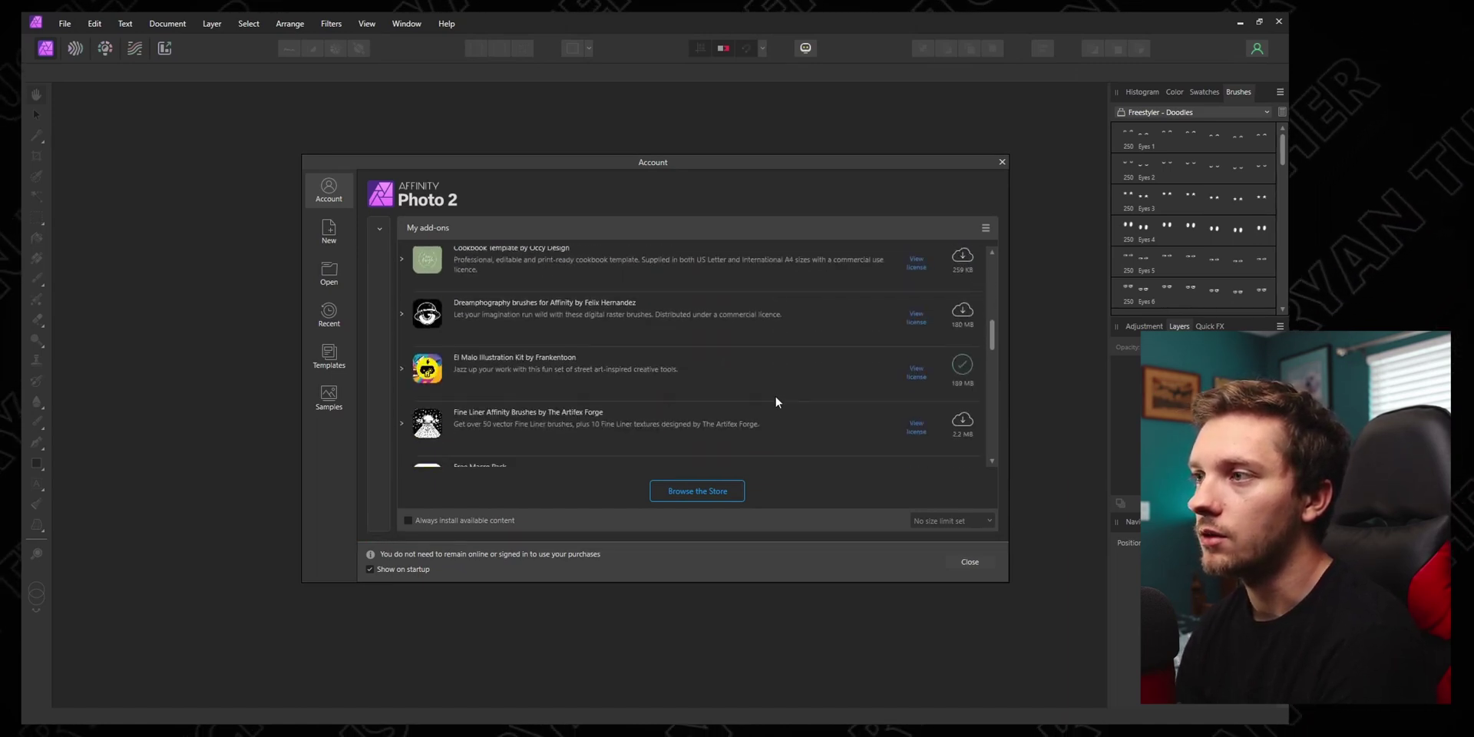
pyautogui.scroll(-4, 558, 380)
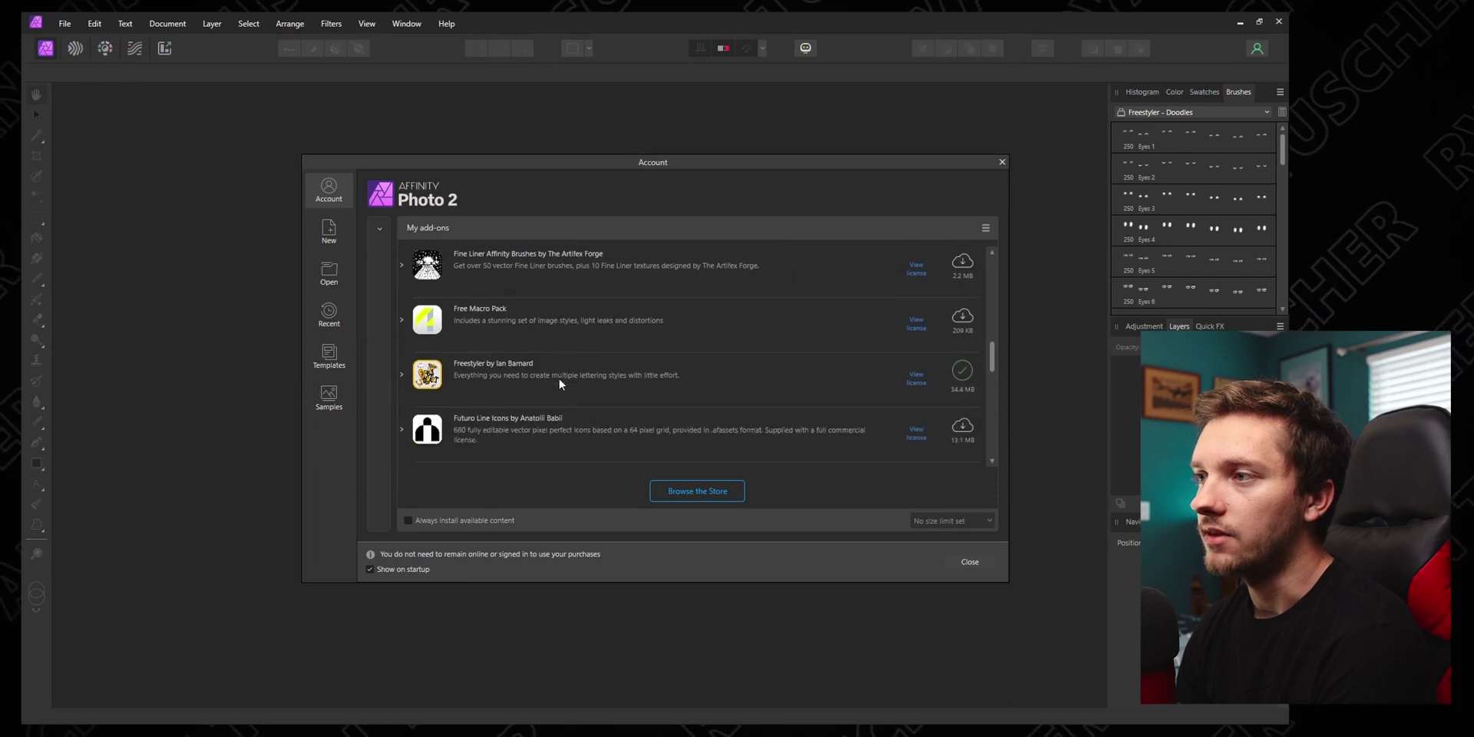
pyautogui.scroll(-10, 559, 379)
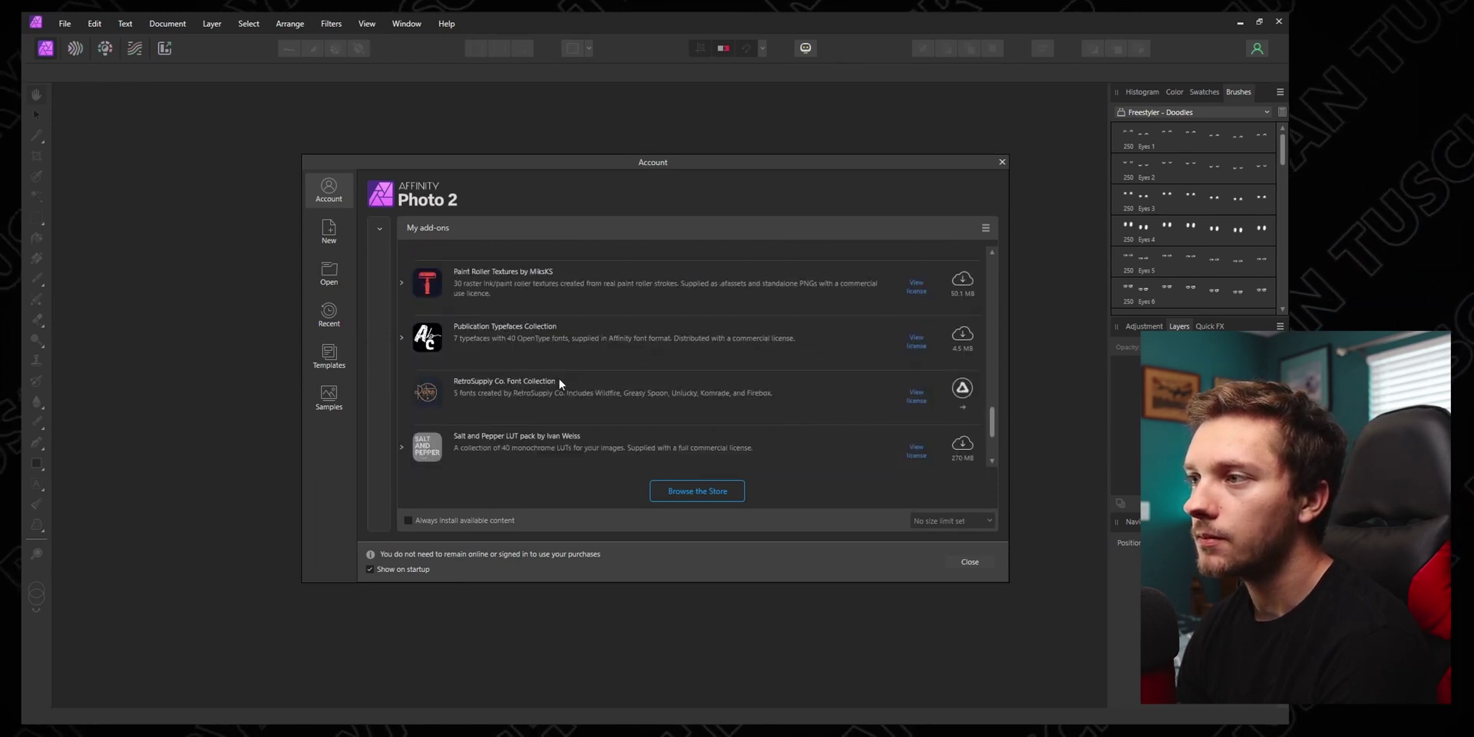
pyautogui.scroll(-2, 558, 384)
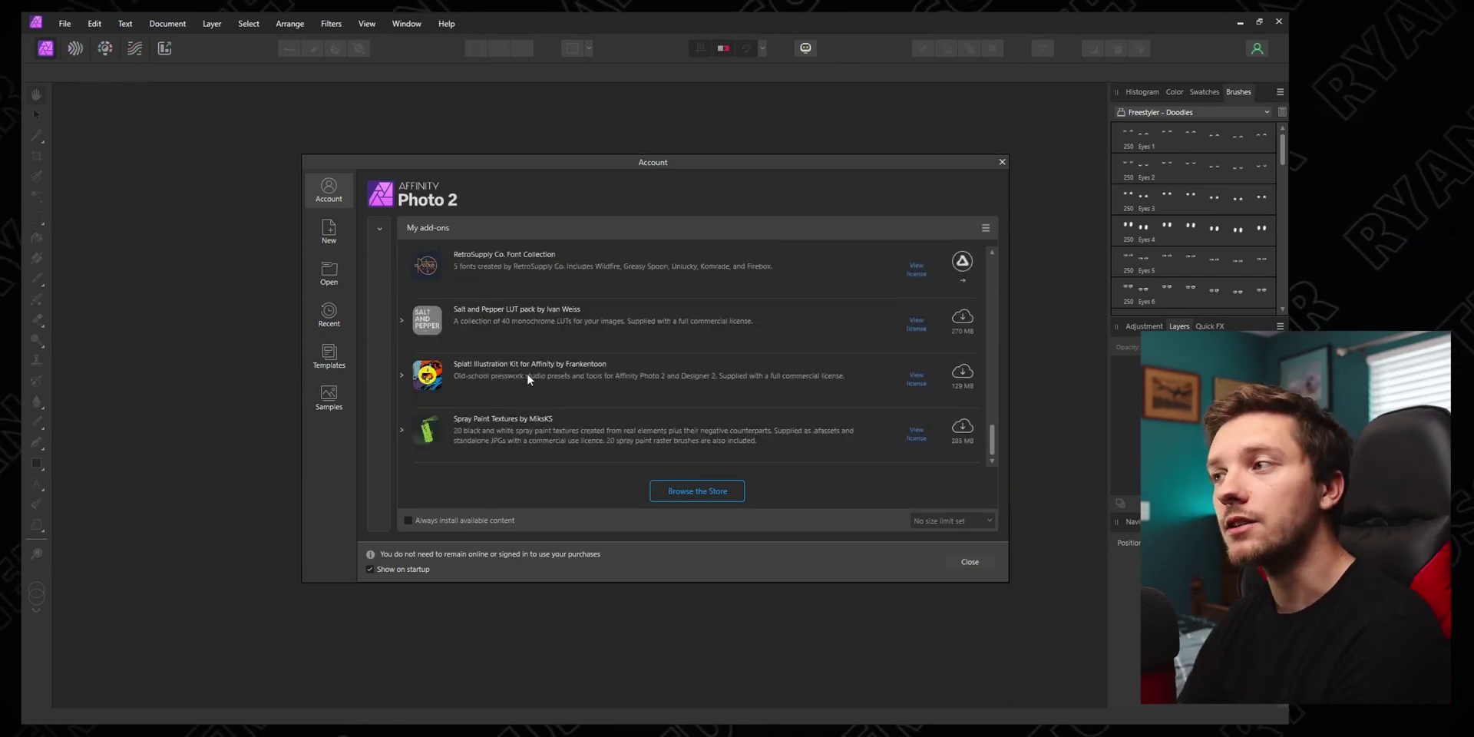
pyautogui.click(964, 374)
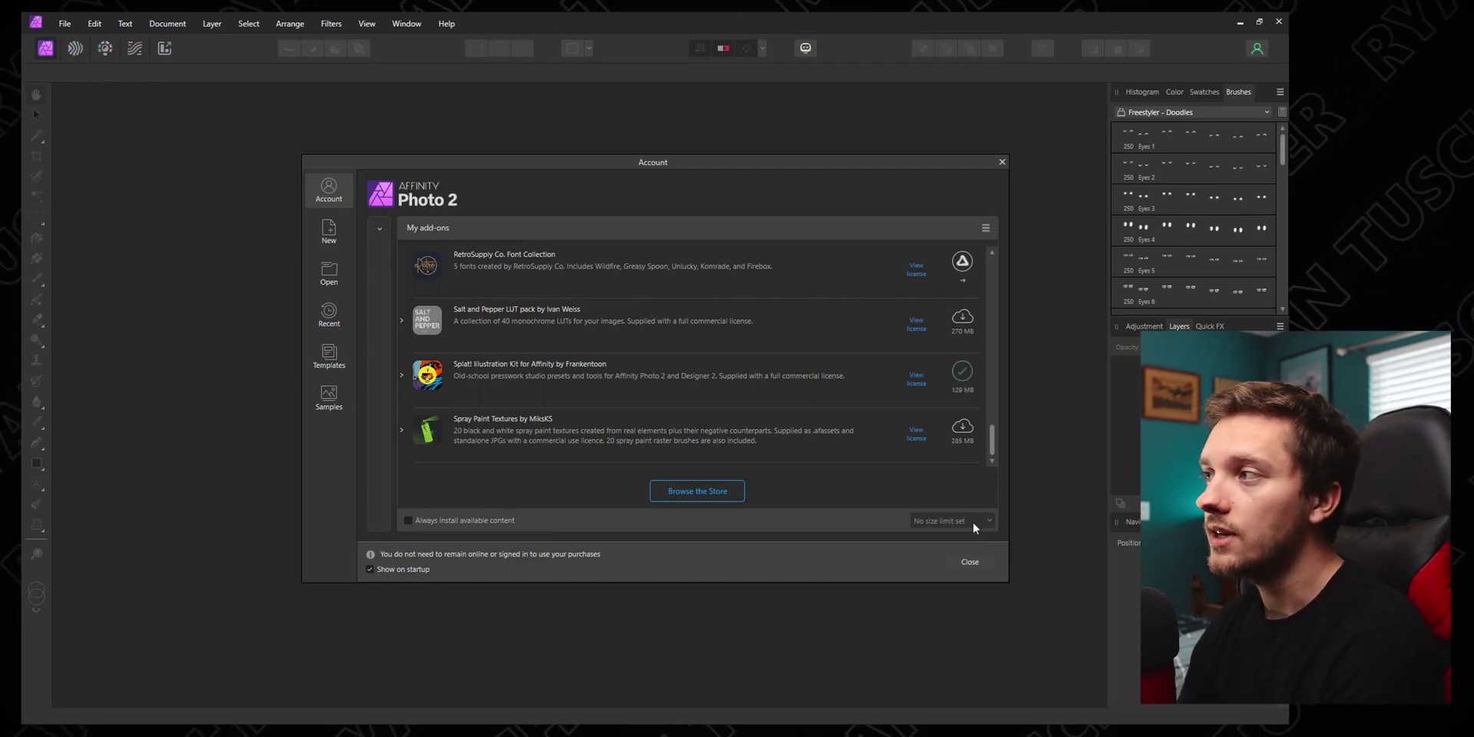
pyautogui.click(1002, 162)
# Step: Create a new blank Letter-size document
pyautogui.click(64, 24)
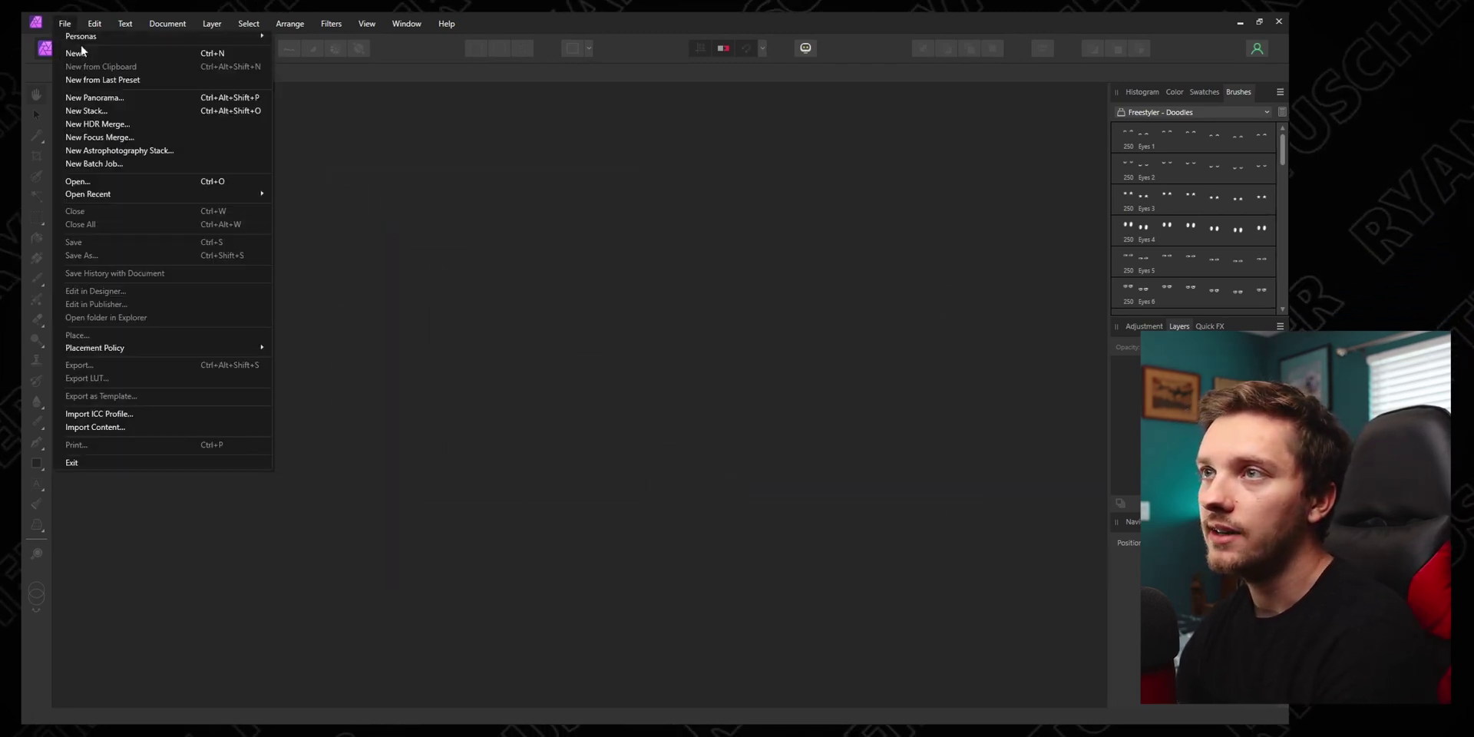
pyautogui.click(87, 56)
pyautogui.click(927, 568)
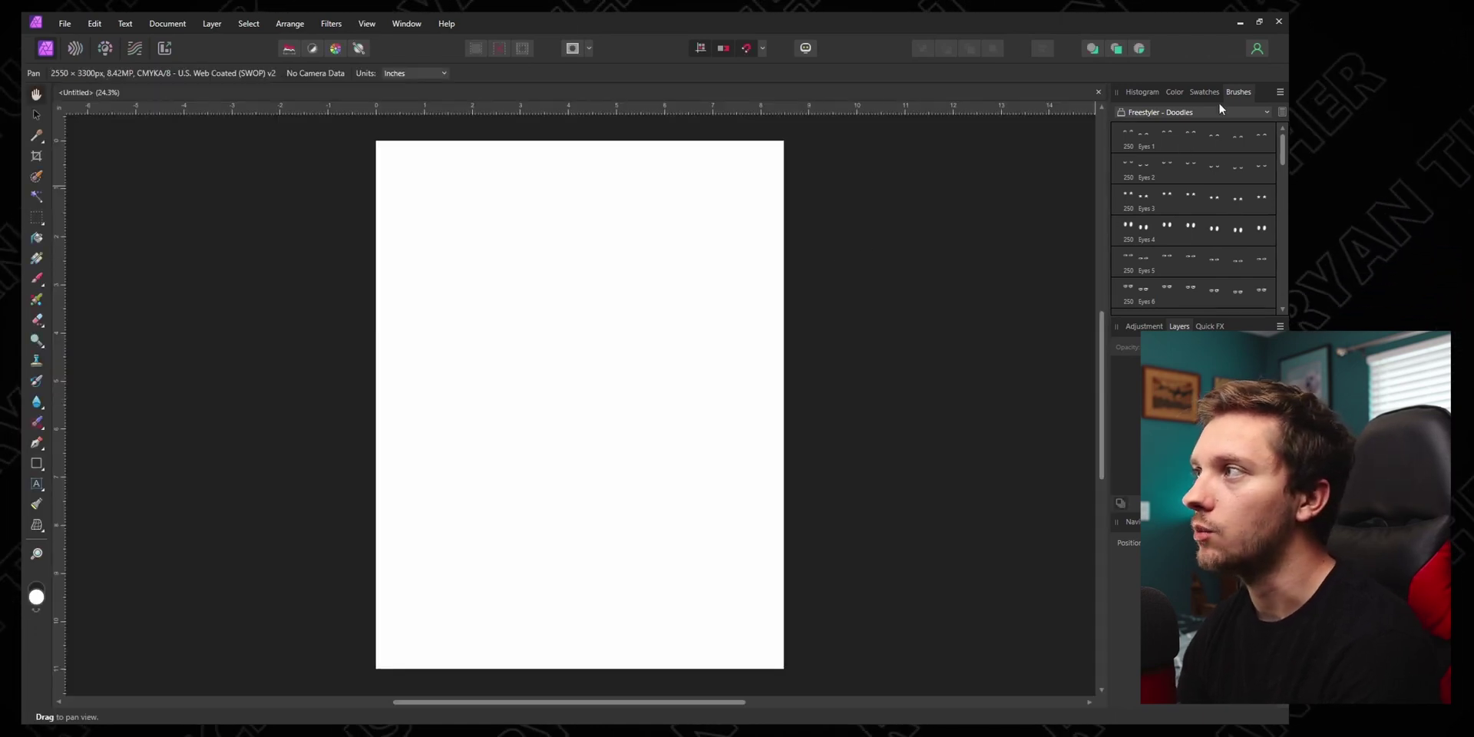
# Step: Browse the Brushes category list and the Window menu's panel options
pyautogui.click(1226, 113)
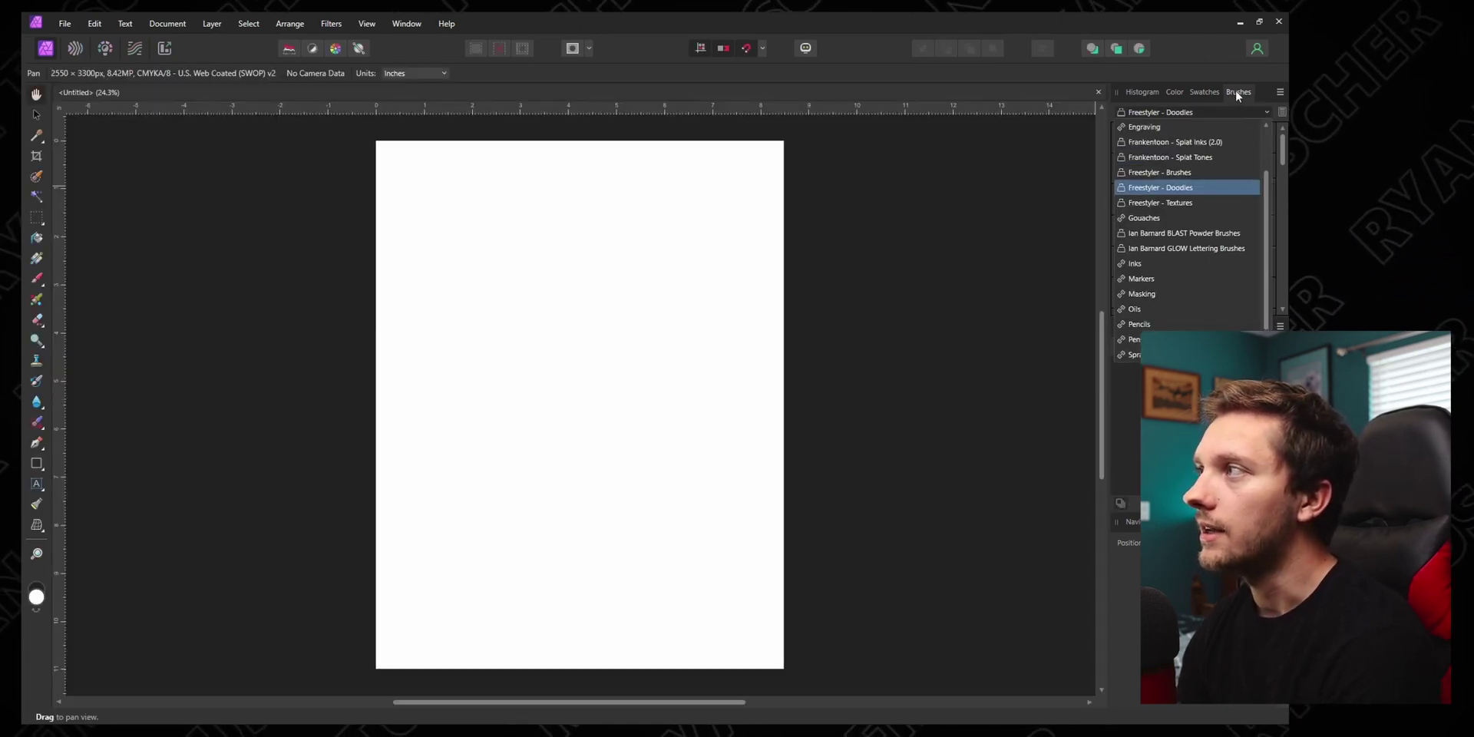
pyautogui.click(343, 22)
pyautogui.click(367, 24)
pyautogui.moveTo(410, 30)
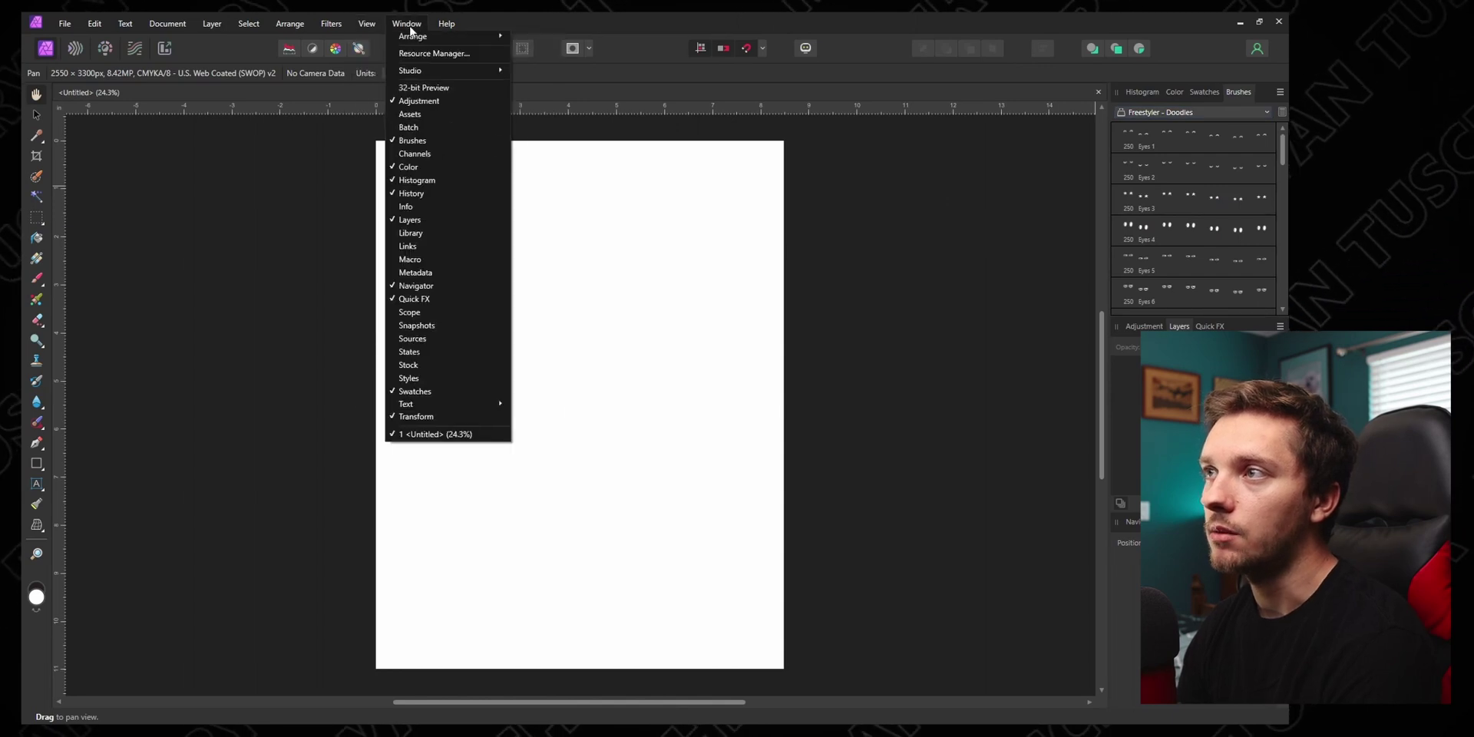
pyautogui.click(1243, 91)
pyautogui.click(1211, 114)
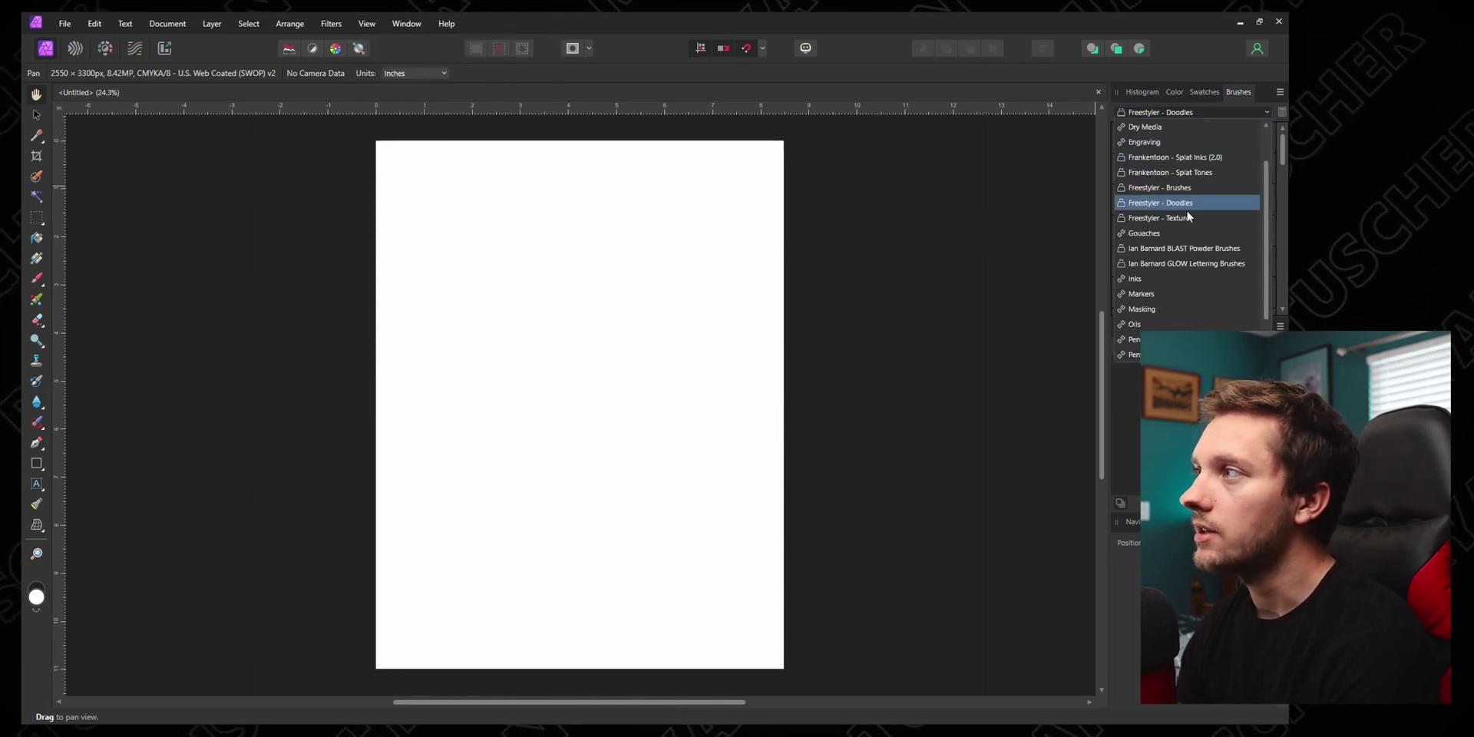
pyautogui.scroll(1, 1187, 209)
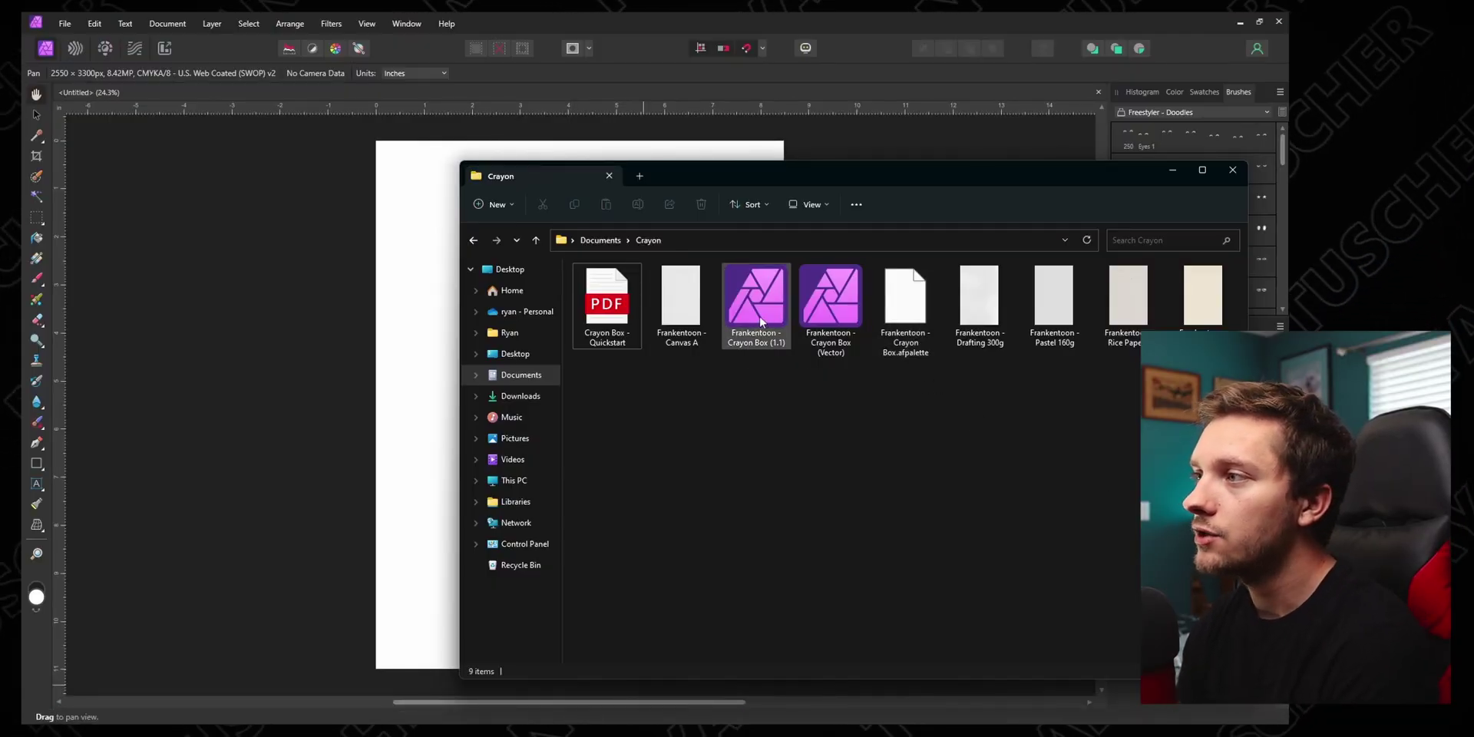
# Step: Import Frankentoon - Crayon Box (1.1) by dropping it on the canvas, then select that brush category
pyautogui.moveTo(758, 311); pyautogui.dragTo(393, 324)
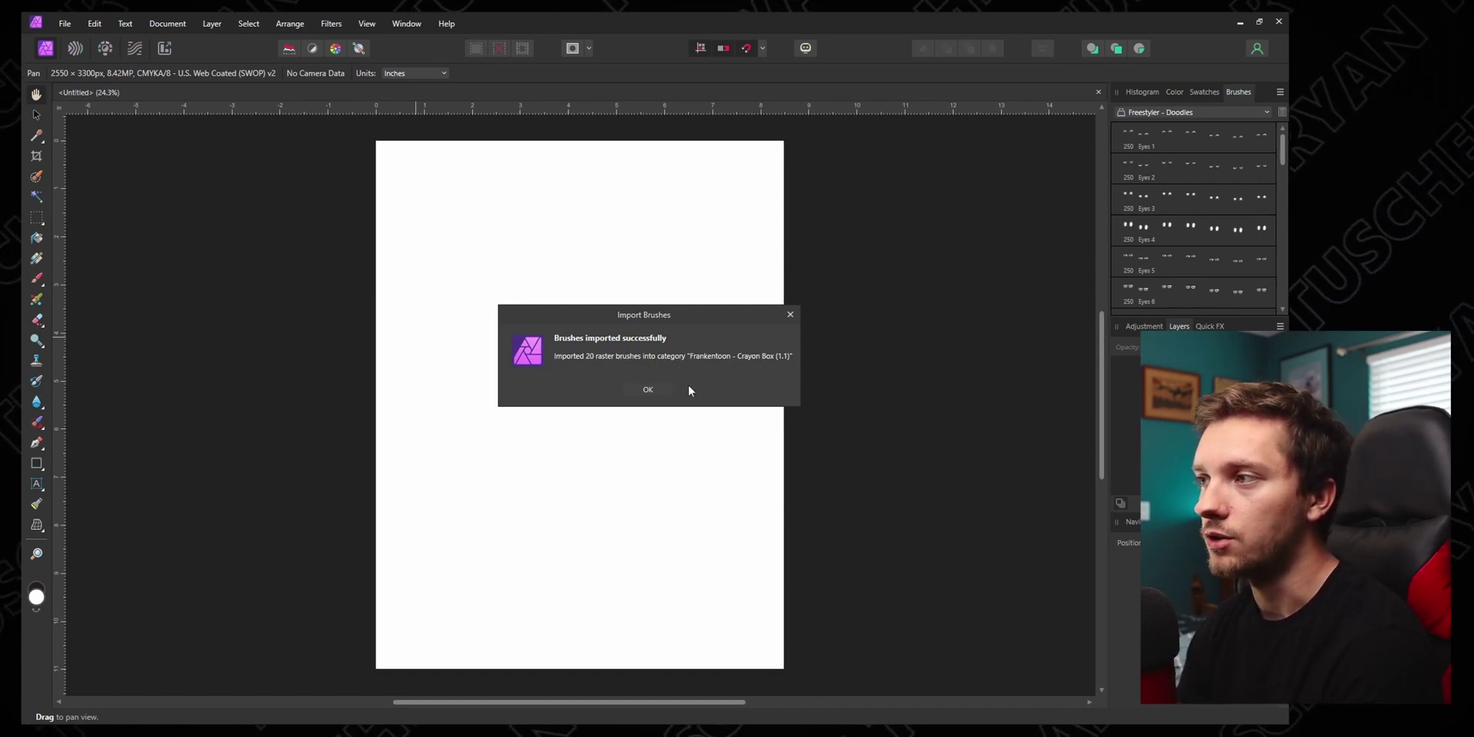
pyautogui.click(646, 390)
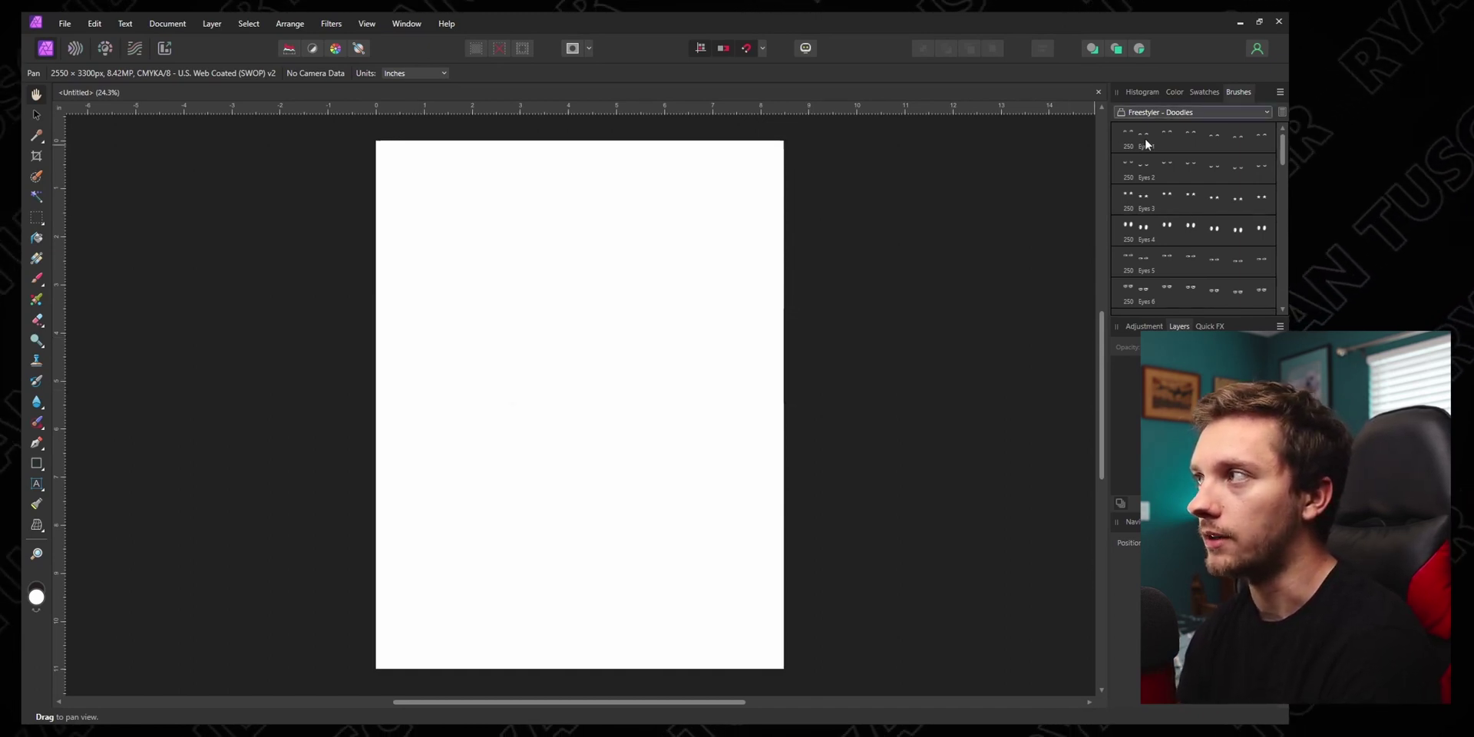
pyautogui.click(1255, 114)
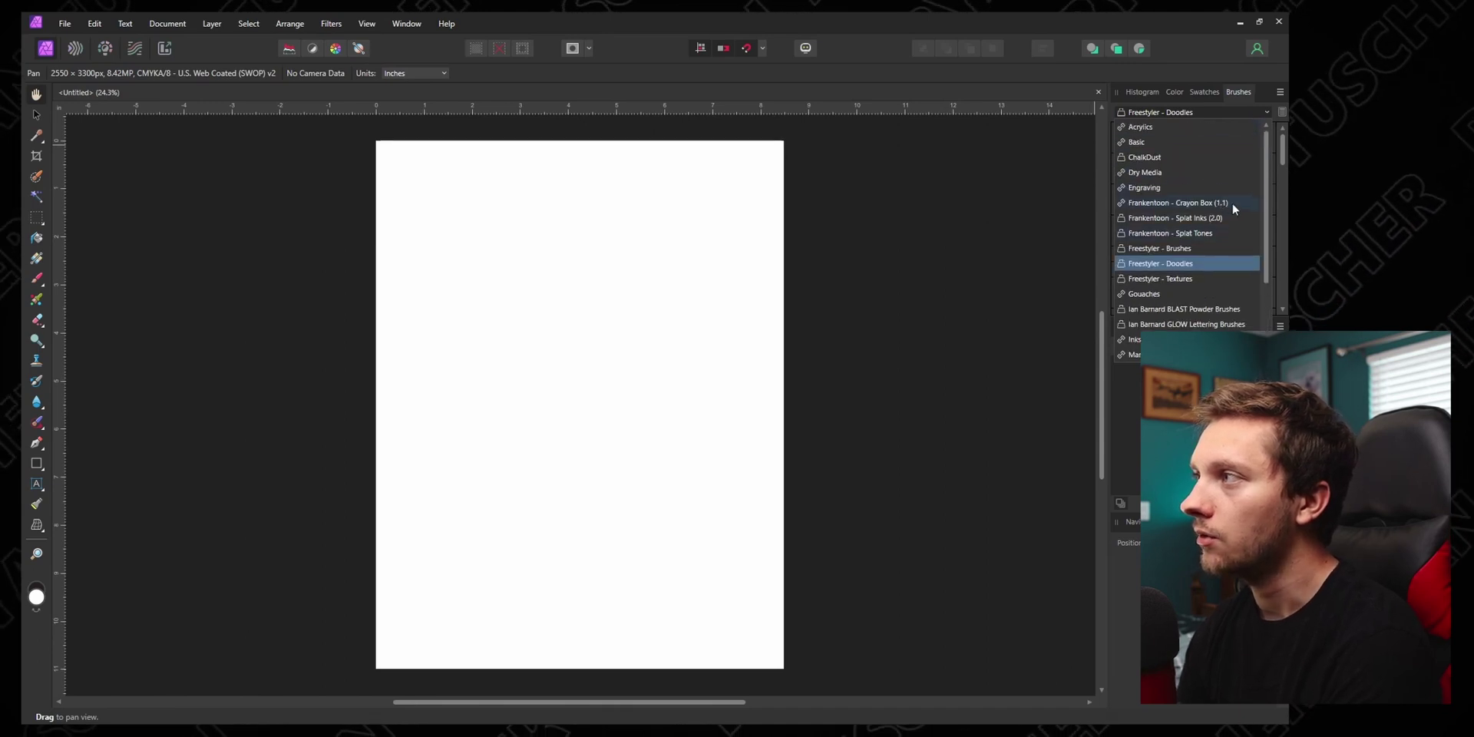
pyautogui.click(1233, 205)
pyautogui.scroll(-3, 1213, 176)
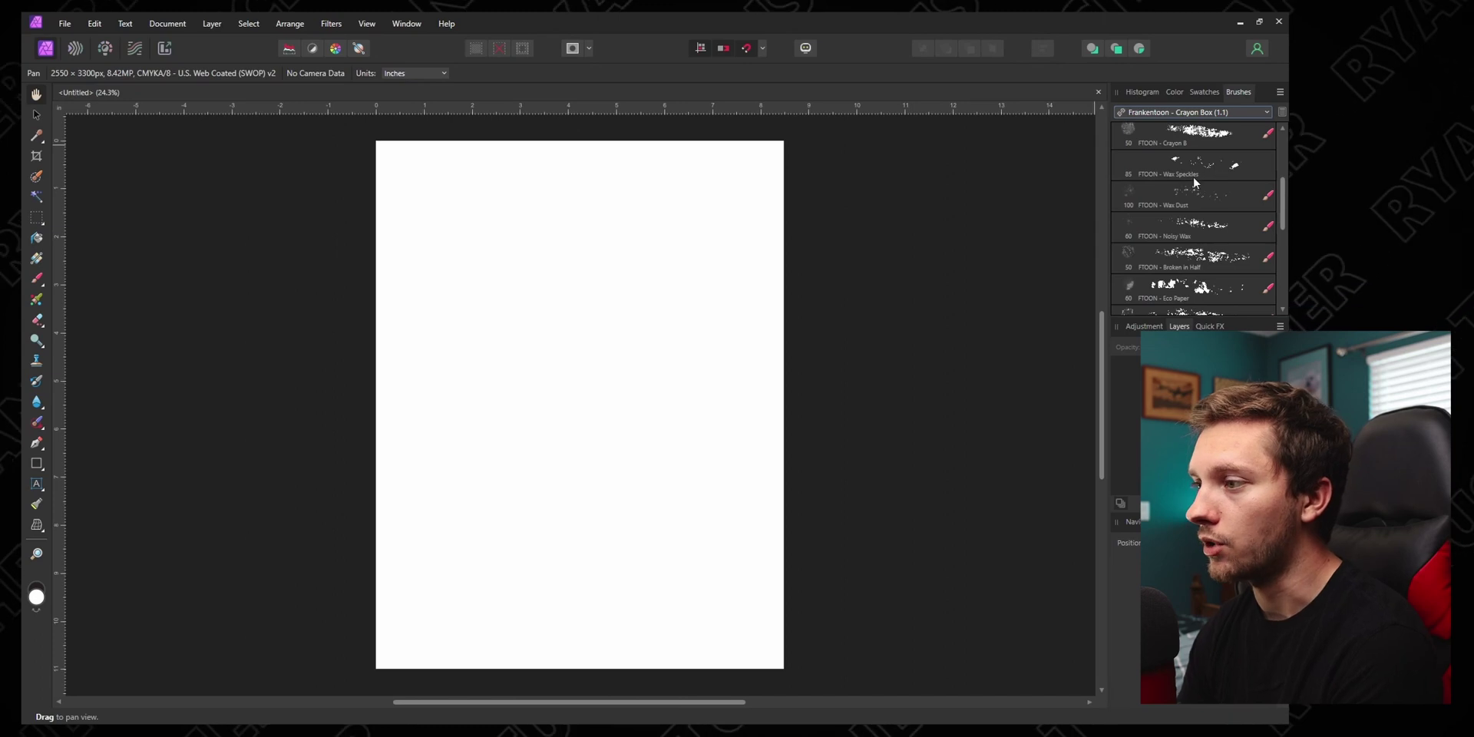
pyautogui.click(670, 720)
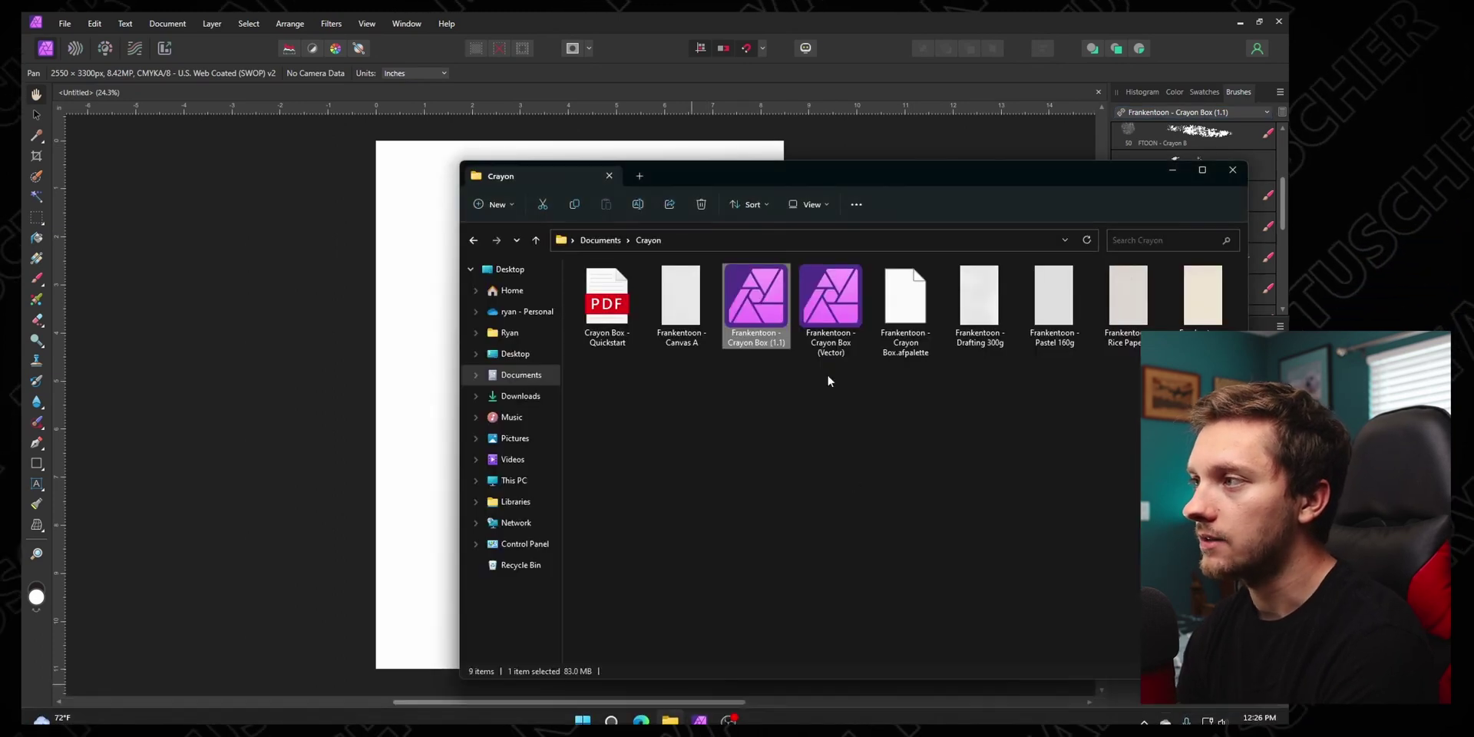
# Step: Select Frankentoon - Crayon Box.afpalette in Explorer, then bring Affinity Photo back to front
pyautogui.click(915, 343)
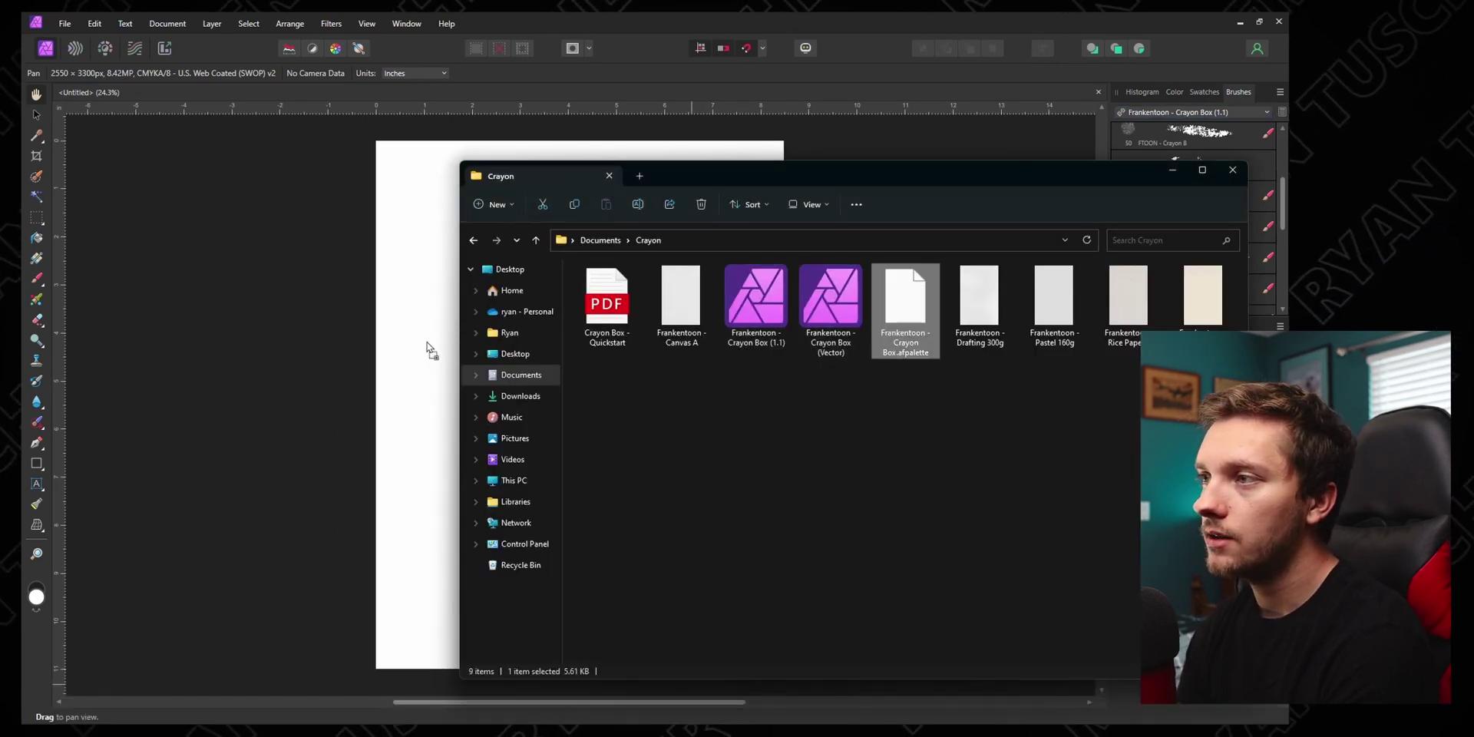
pyautogui.click(651, 19)
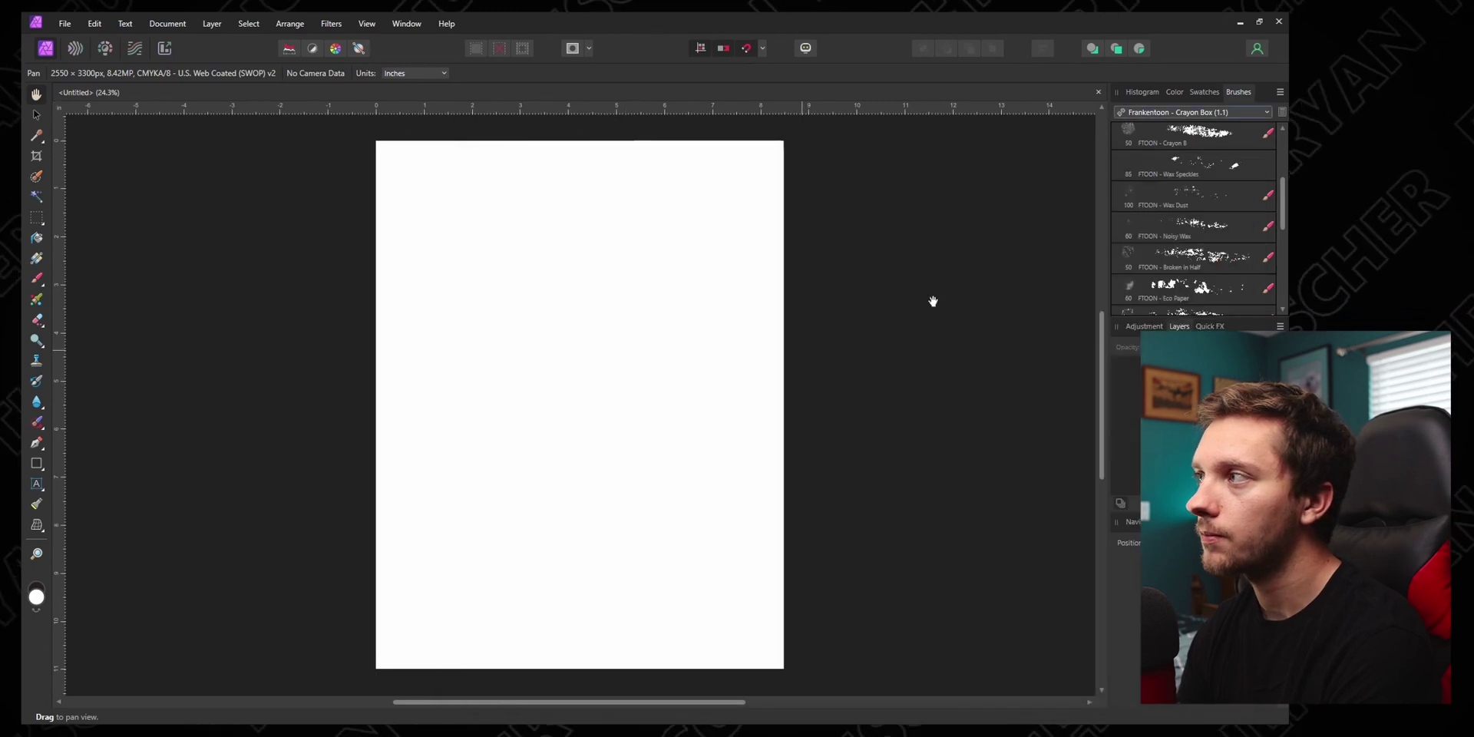
# Step: Display the Frankentoon - Crayon Box palette in the Swatches panel
pyautogui.click(1202, 92)
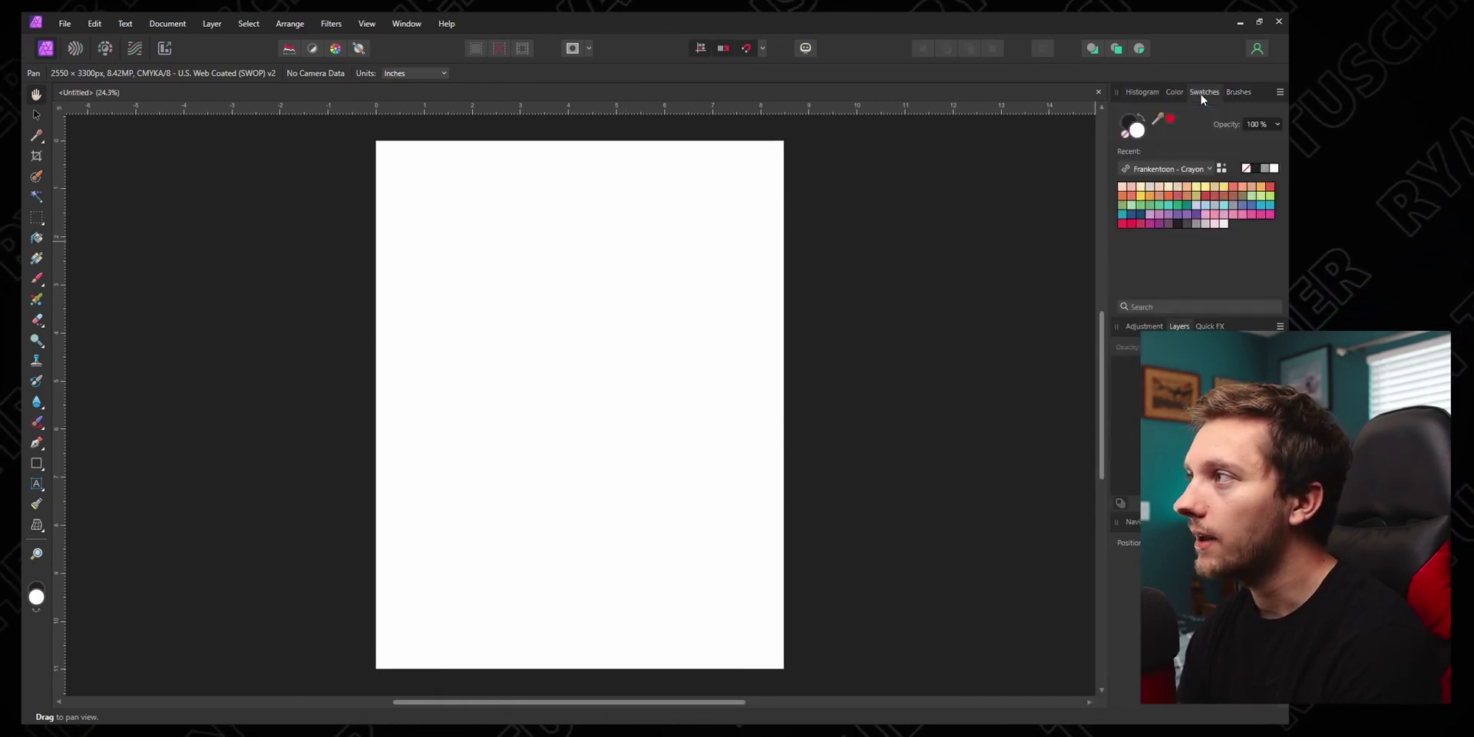
pyautogui.click(1209, 168)
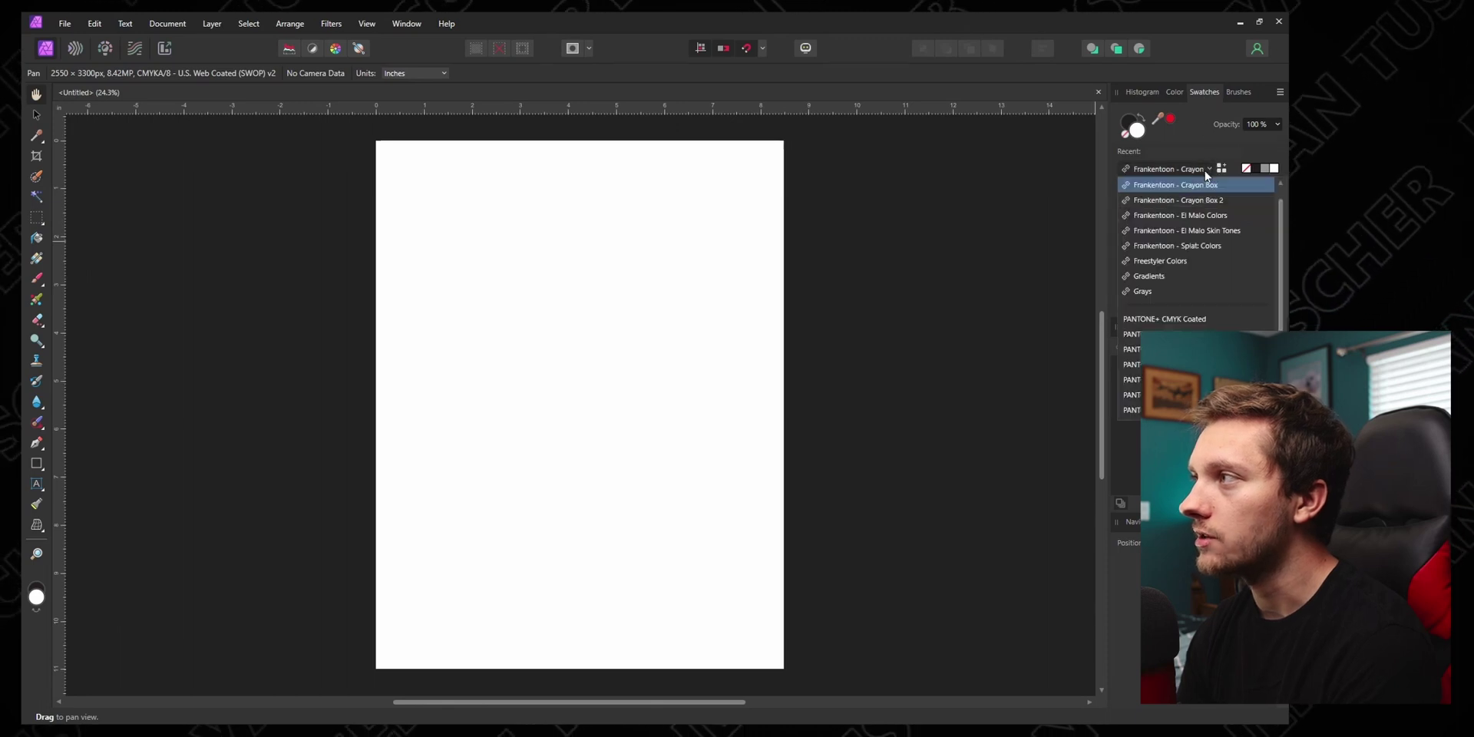
pyautogui.click(1221, 206)
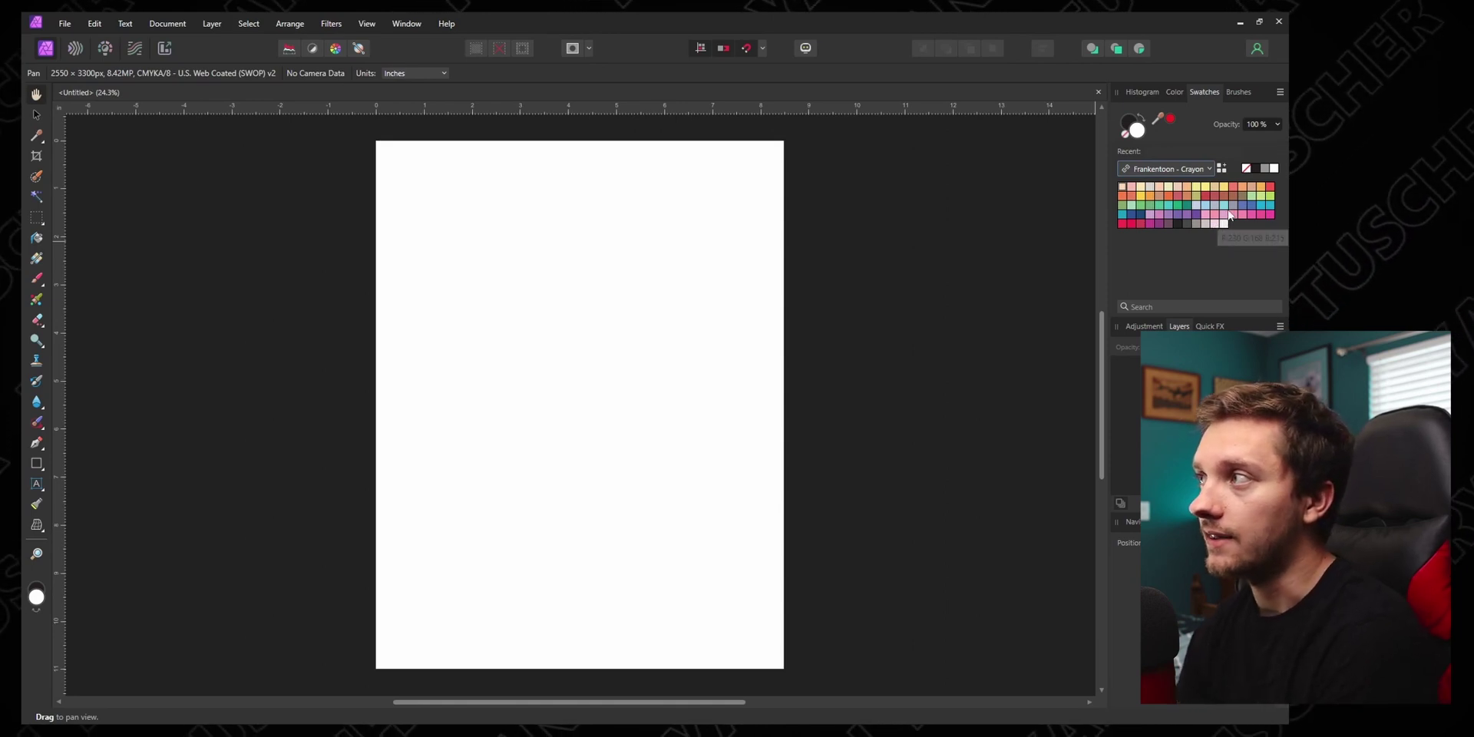
pyautogui.click(1280, 92)
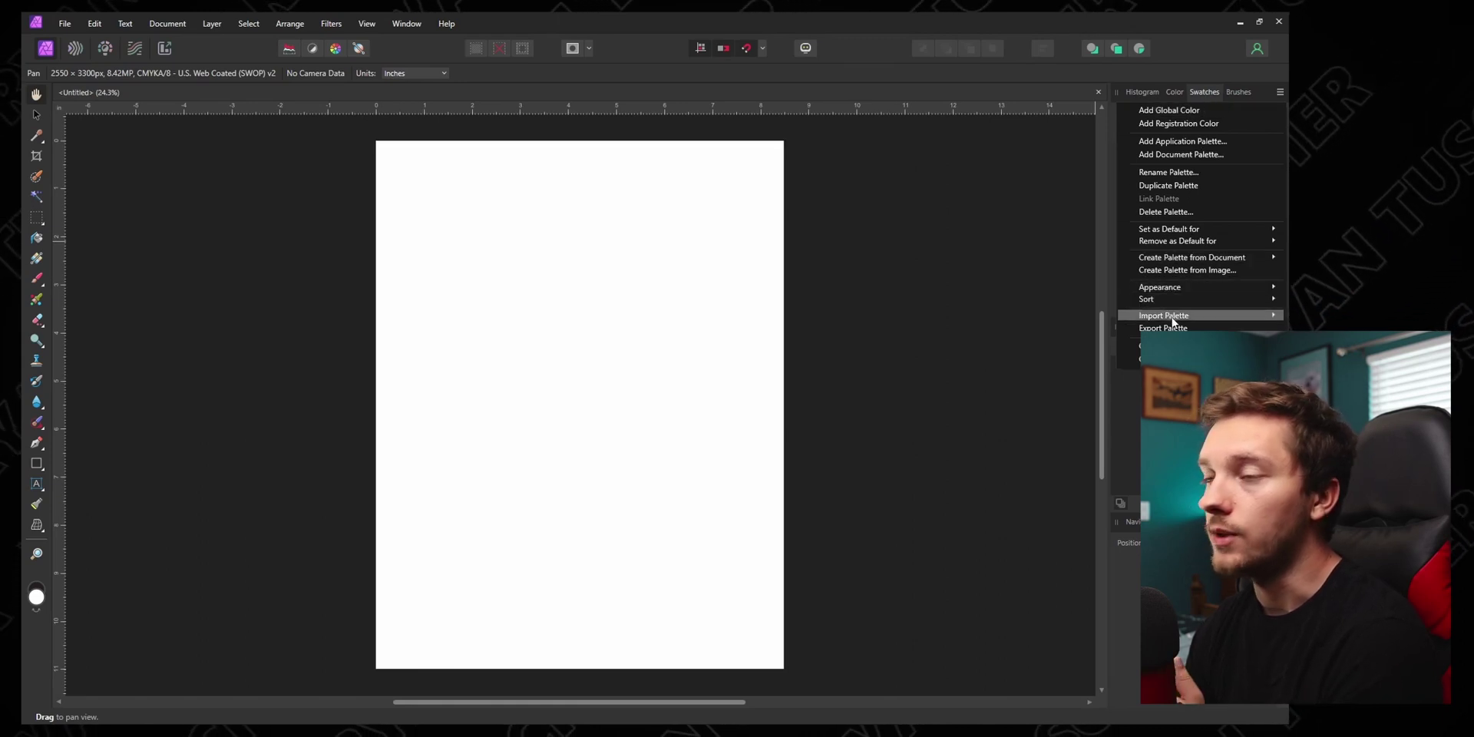
# Step: Review the Import Palette options without importing, then return to the Brushes panel
pyautogui.moveTo(1173, 322)
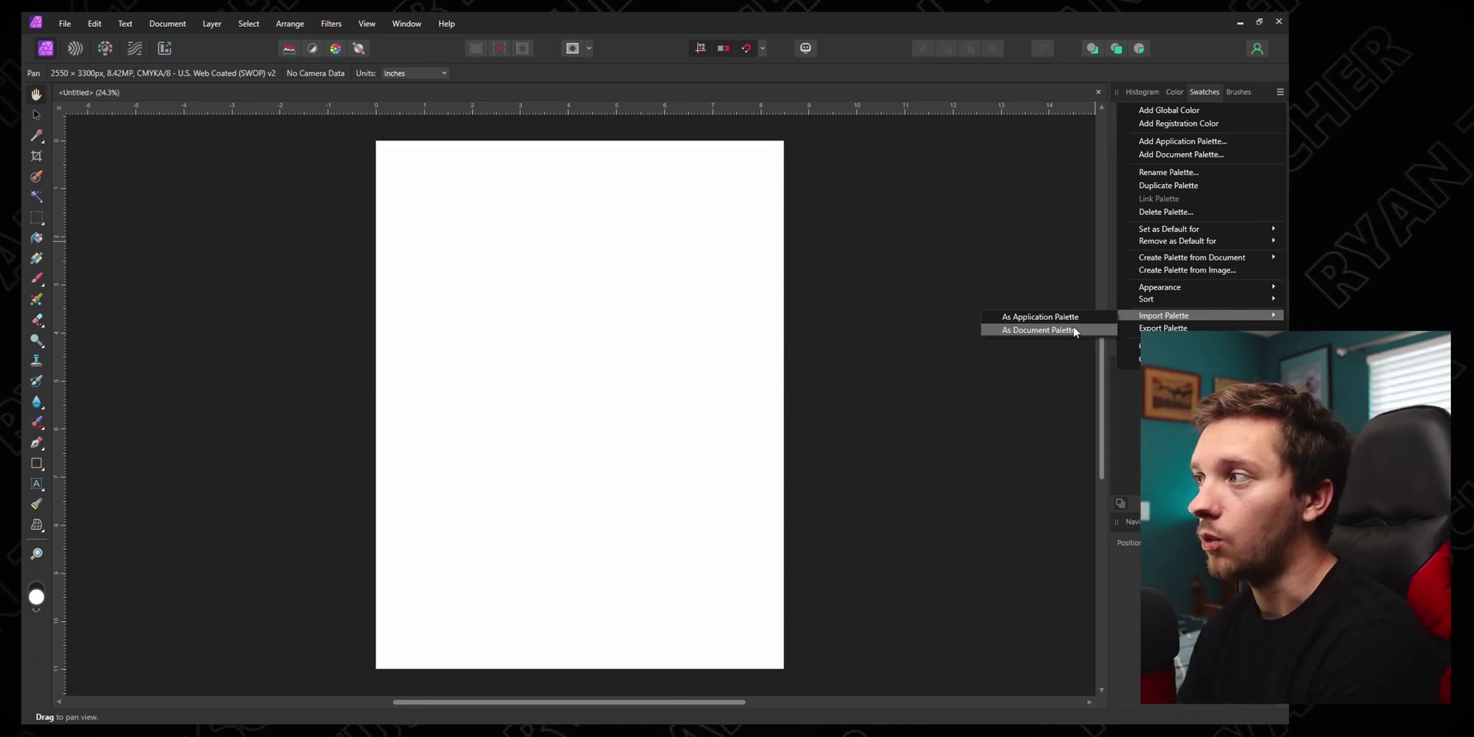
pyautogui.click(1238, 97)
pyautogui.click(1279, 93)
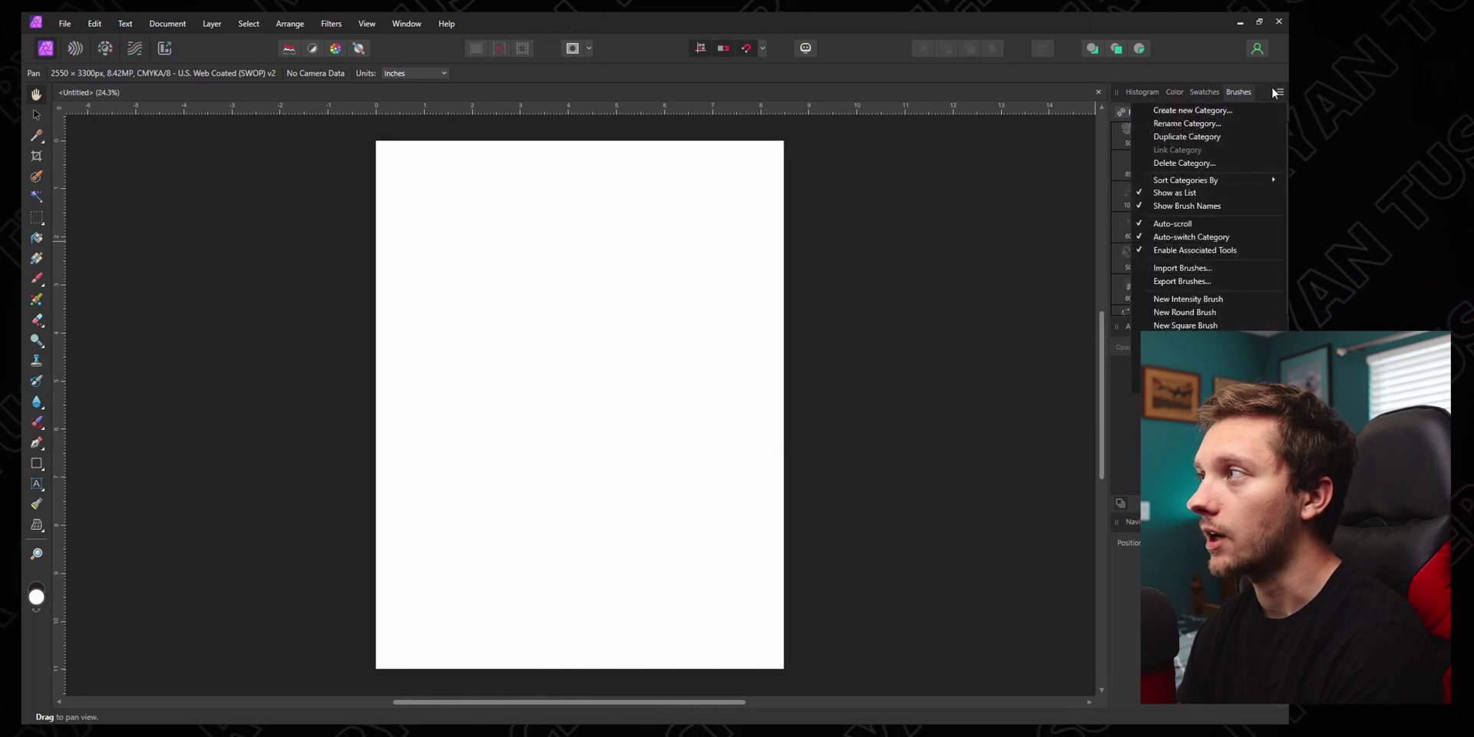